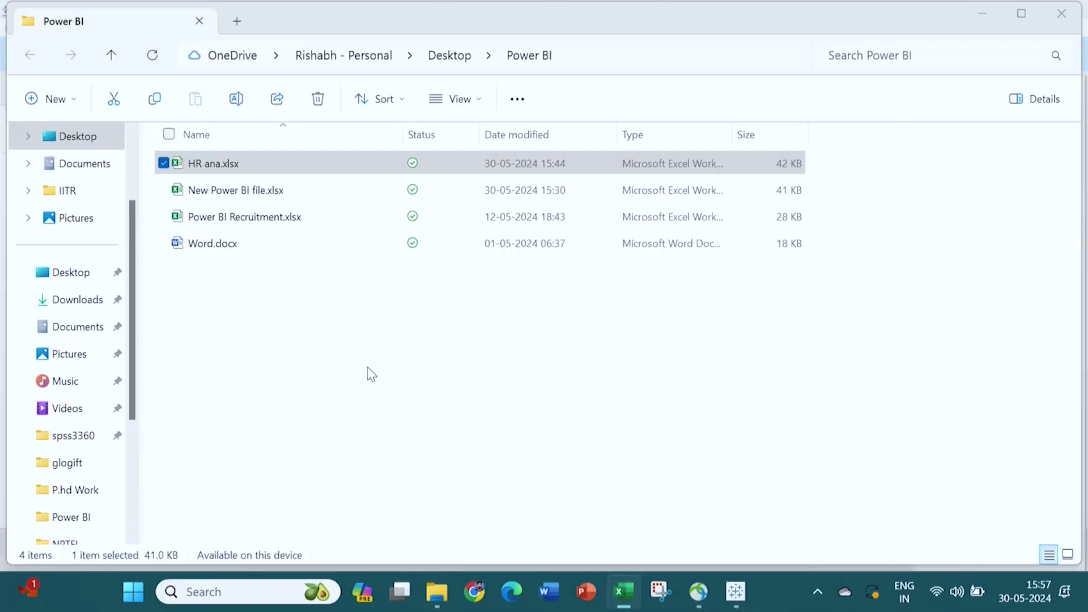
Open HR ana.xlsx, examine the Date of joining by orgnization and Actual date of joining columns, and close the workbook
key("Return")
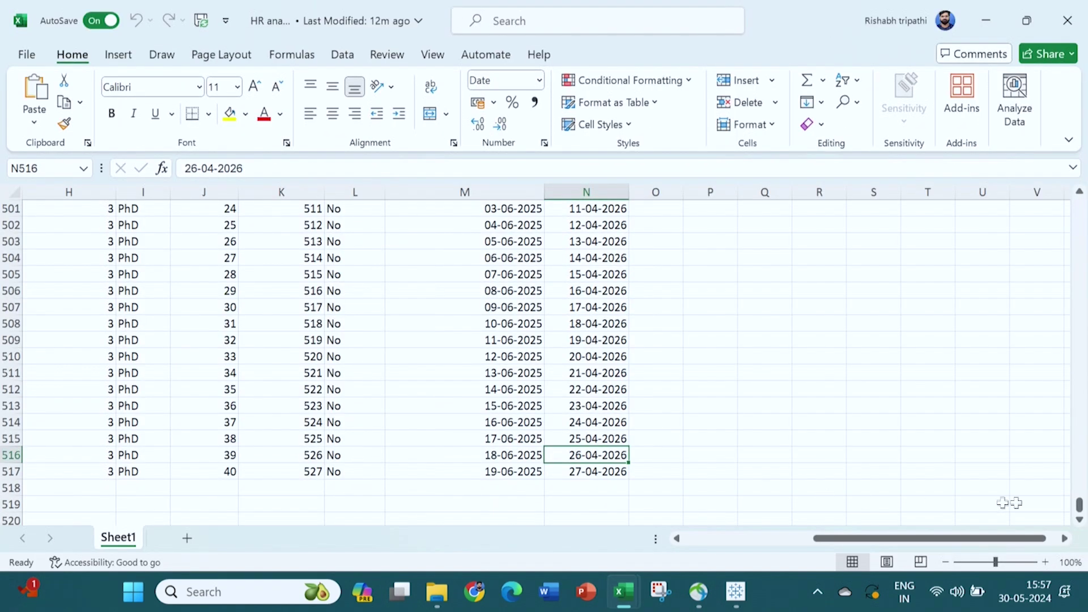
left_click_drag(1080, 508, 1078, 205)
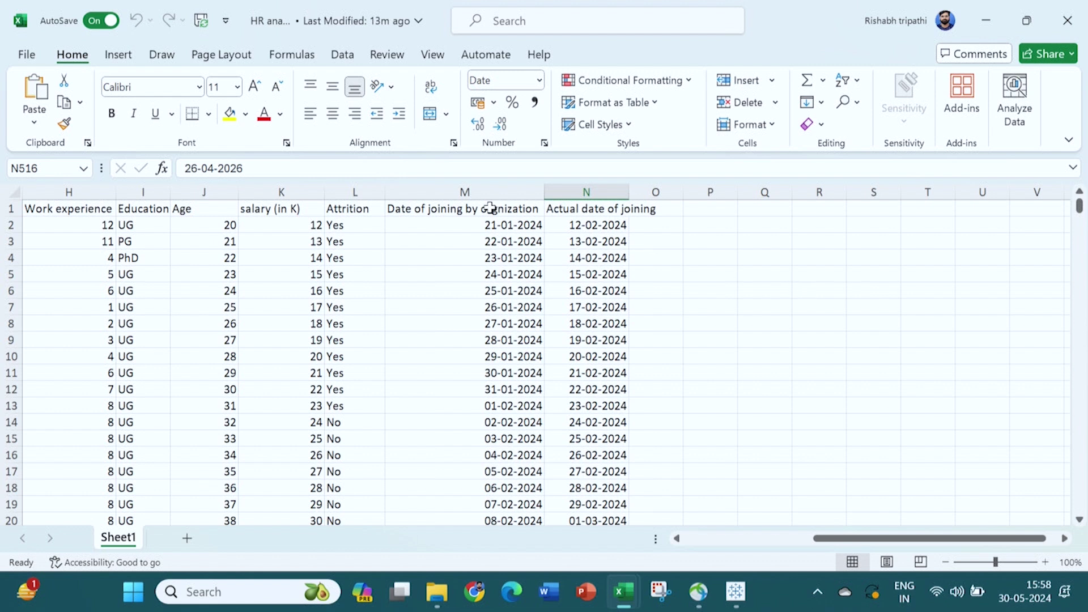
left_click(461, 211)
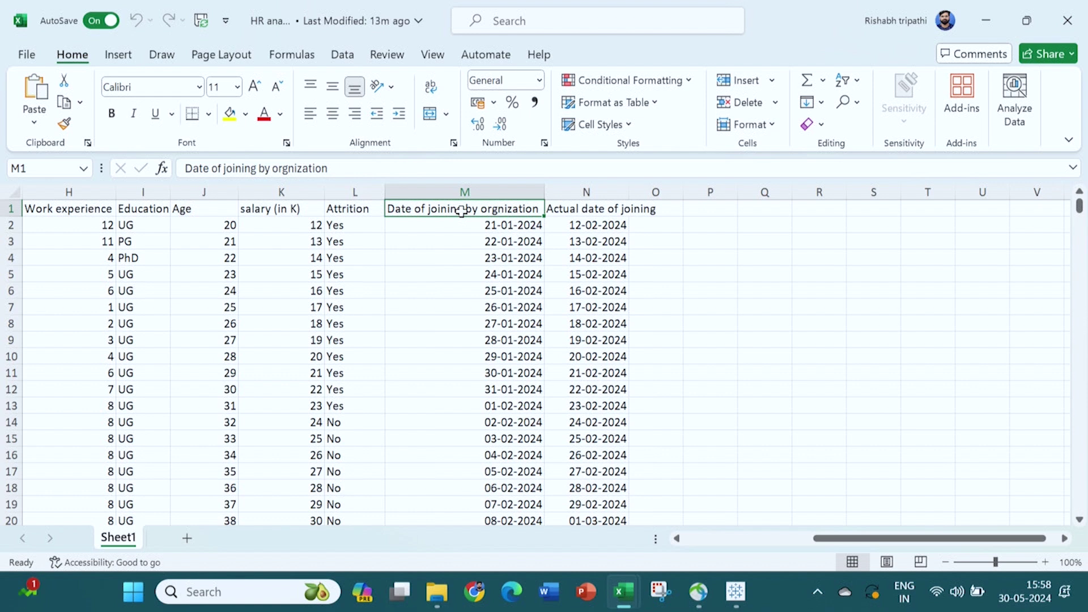
left_click(623, 212)
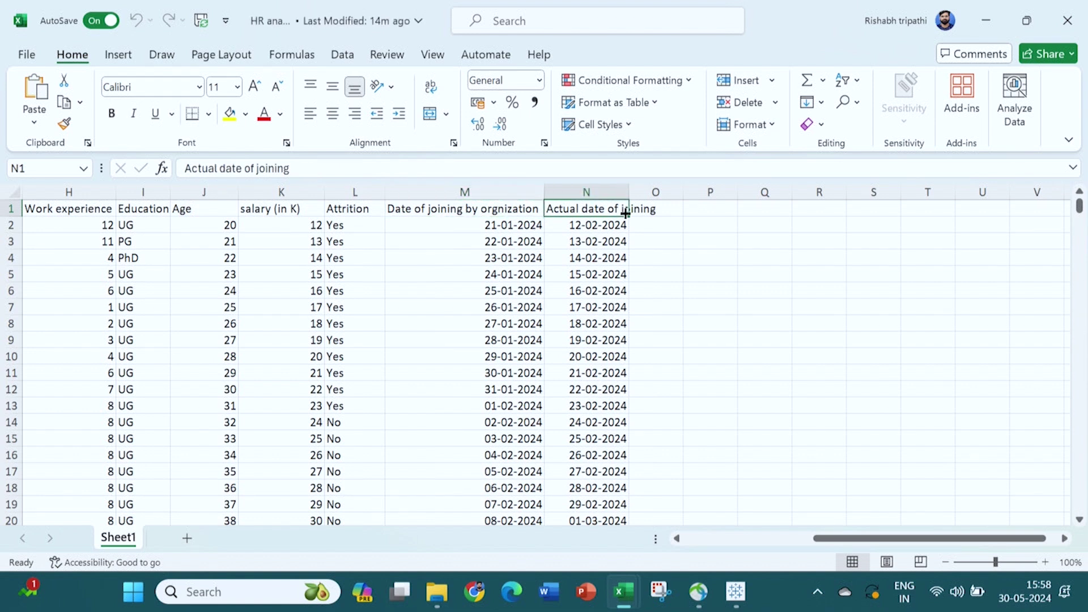
left_click(490, 225)
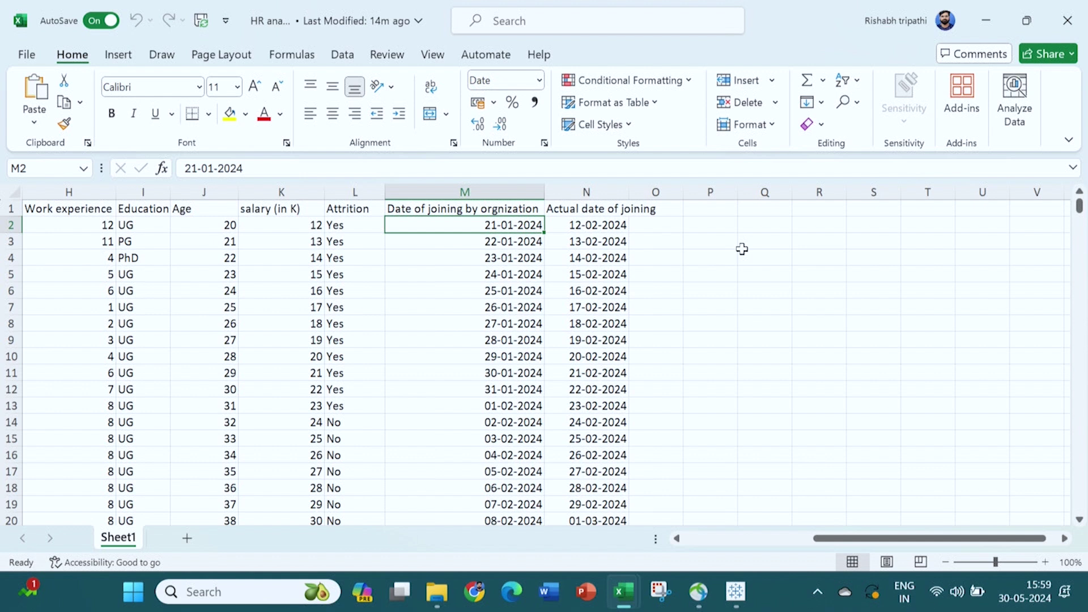
left_click(590, 226)
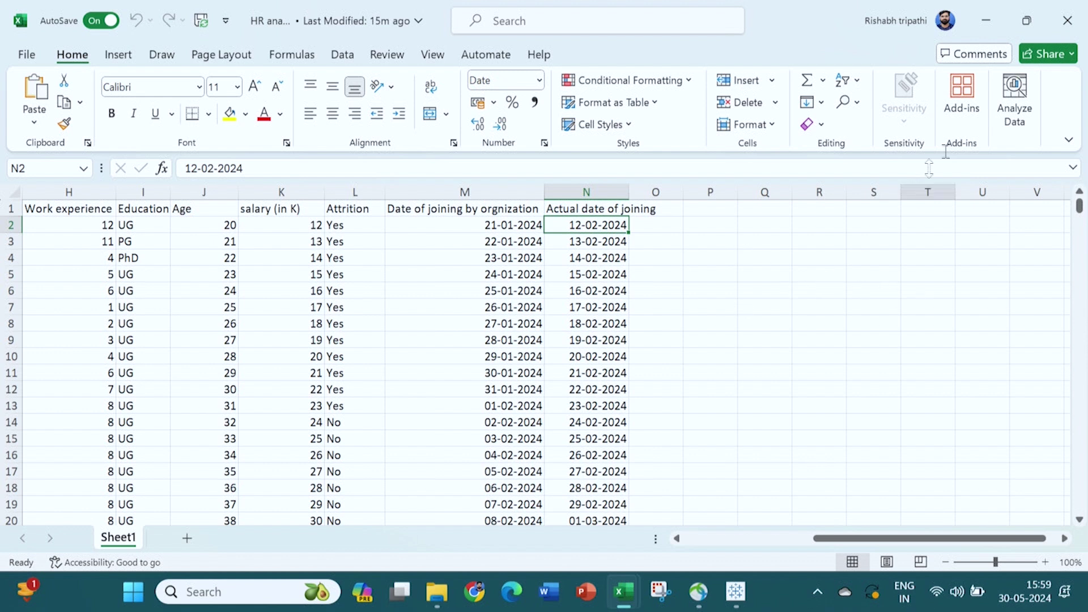
left_click(1066, 26)
Switch to Tableau Public and delete the existing DIff in joining date field from the data source
mouse_move(741, 609)
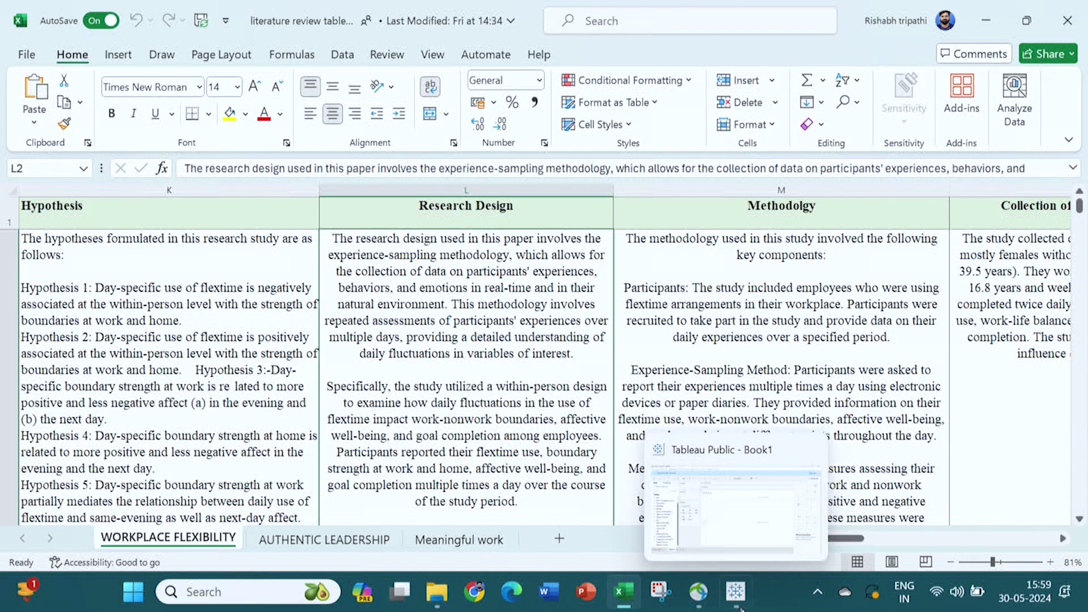
left_click(734, 507)
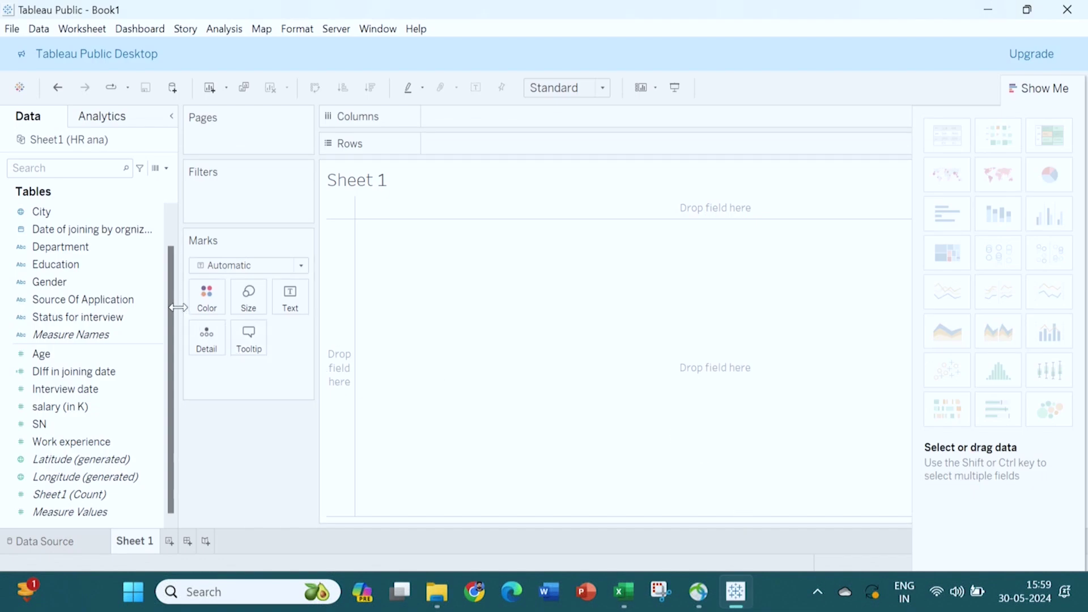
right_click(156, 374)
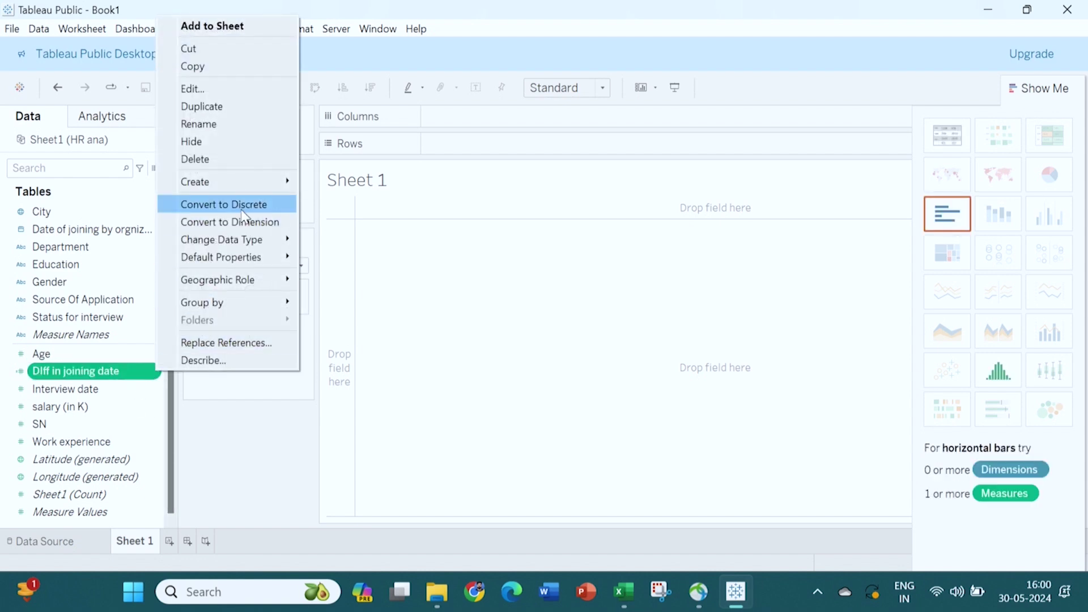
left_click(234, 163)
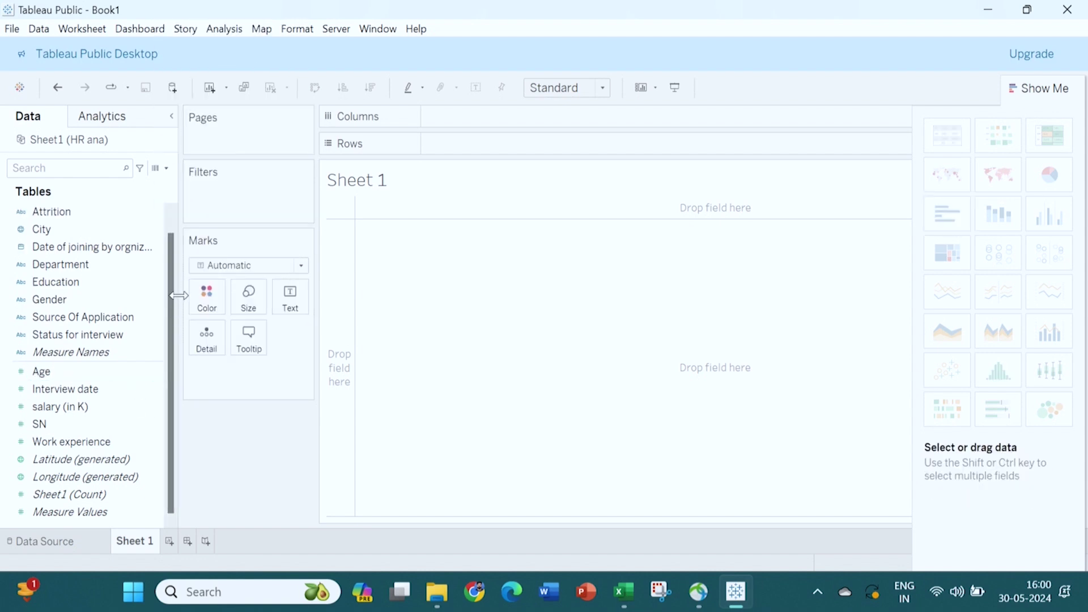
Create a new calculated field and name it "Delay in joining"
scroll(170, 311, "up", 1)
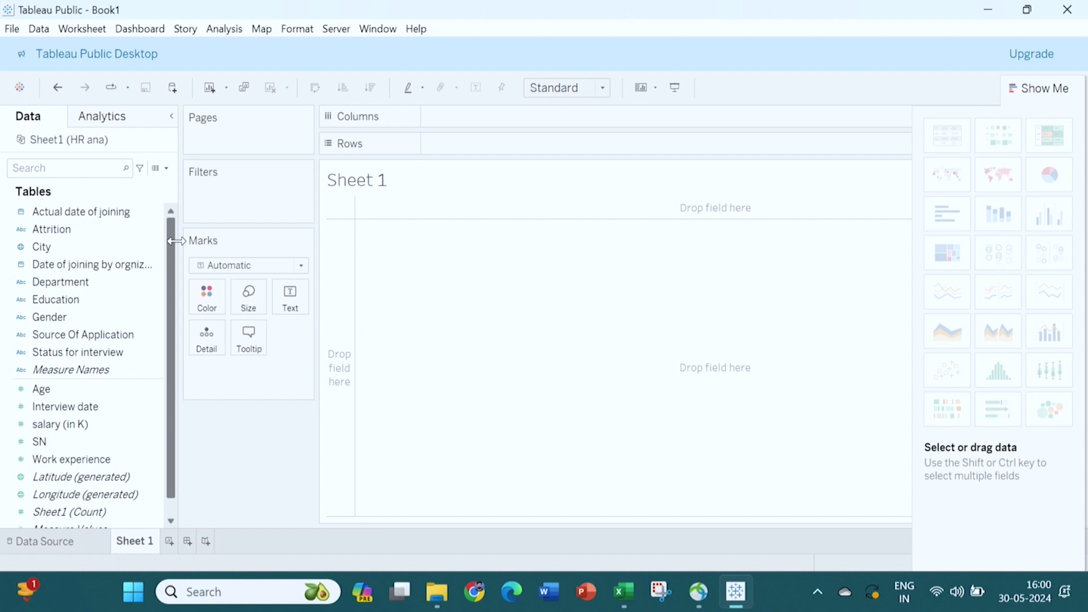
left_click(113, 212)
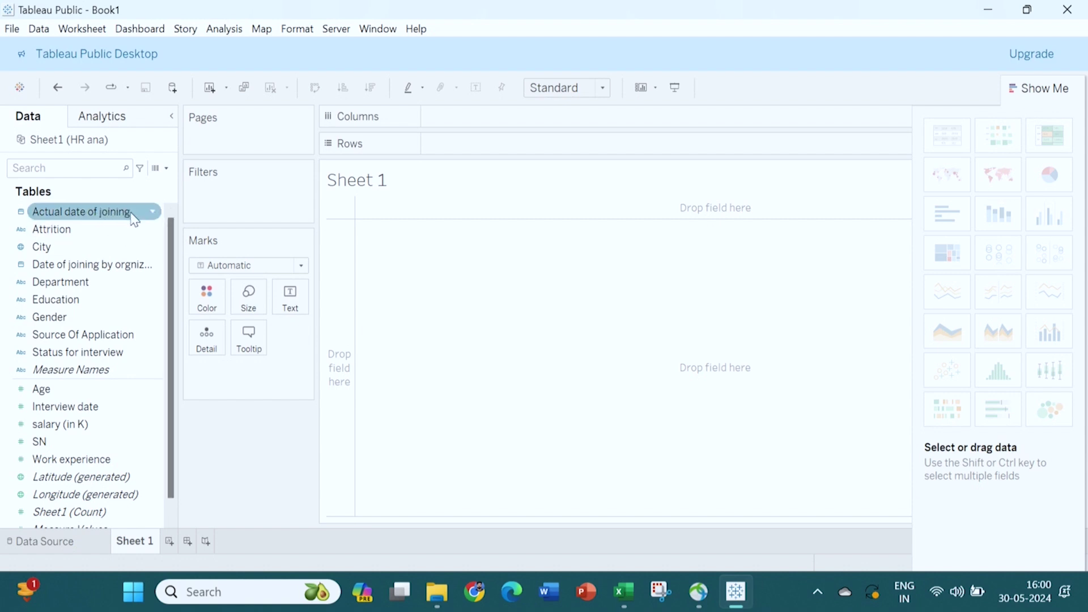
left_click(109, 265)
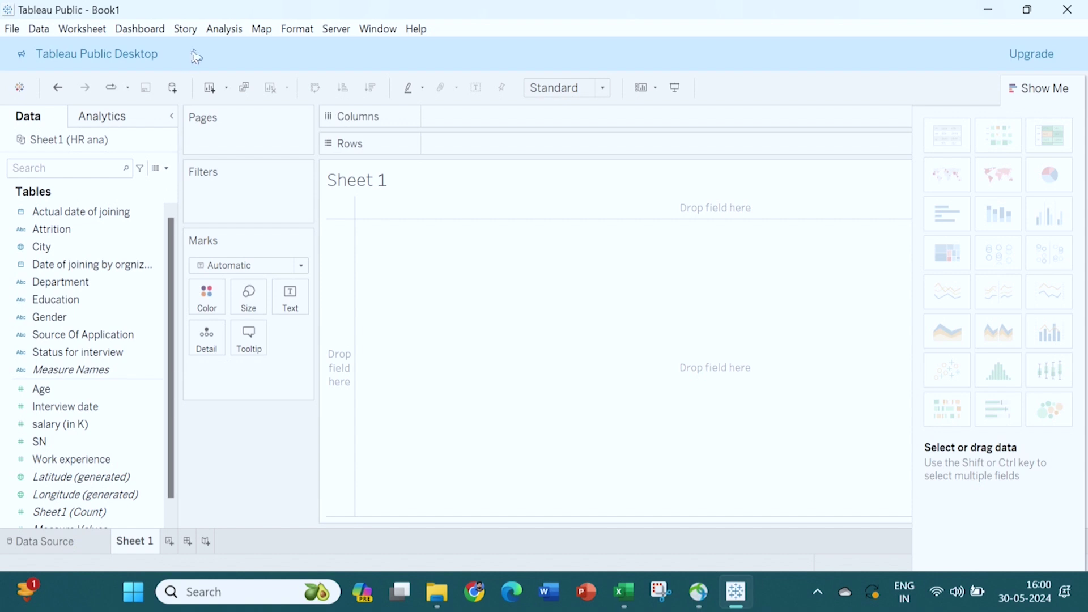
left_click(229, 27)
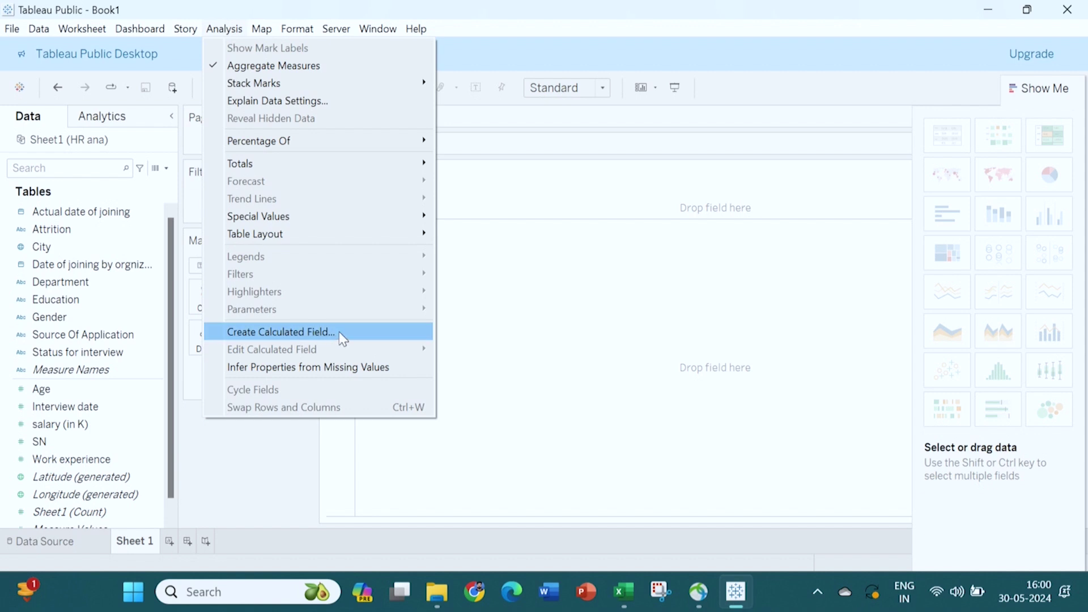
left_click(144, 197)
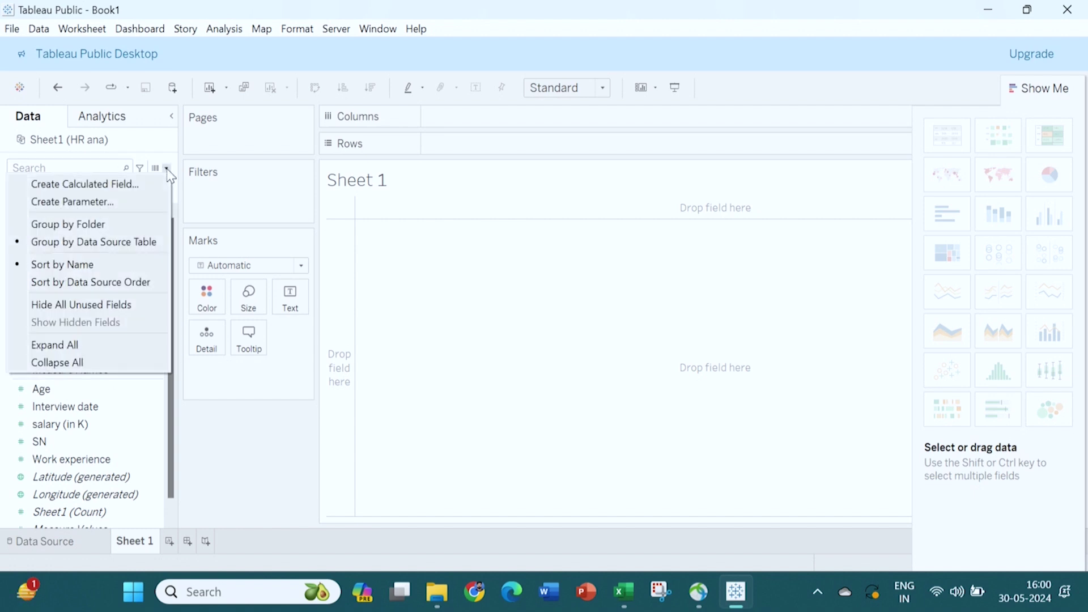
left_click(99, 186)
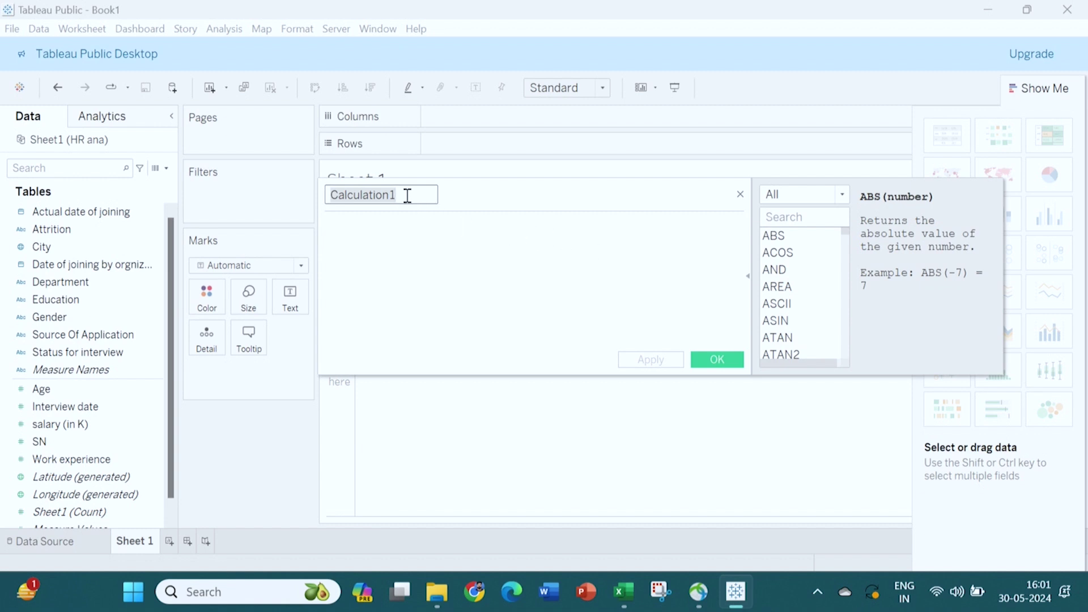
key("BackSpace")
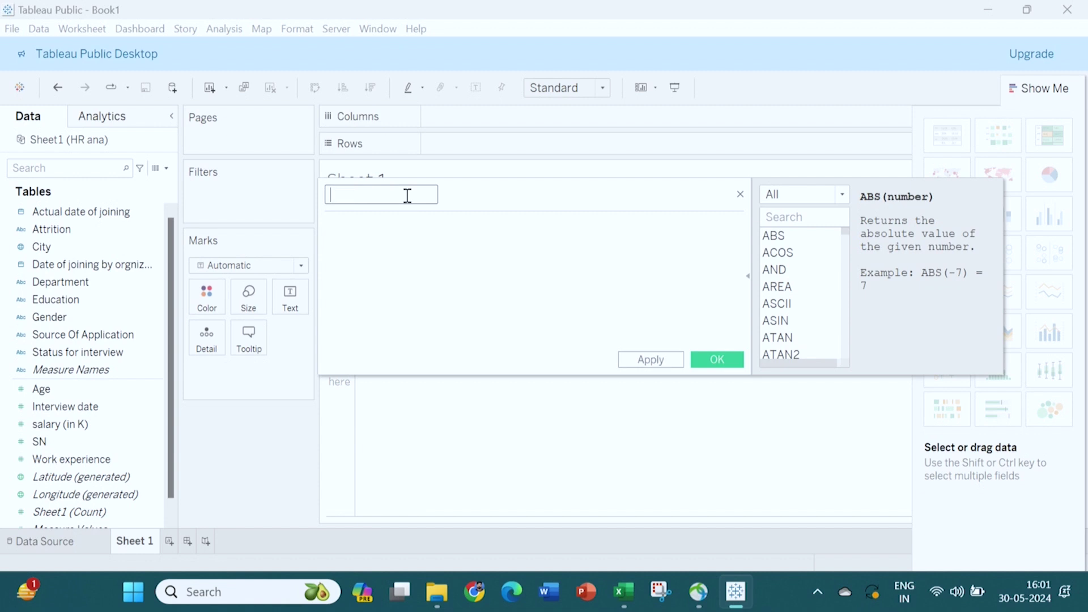
type("Delay in joing")
key("BackSpace")
type("ing")
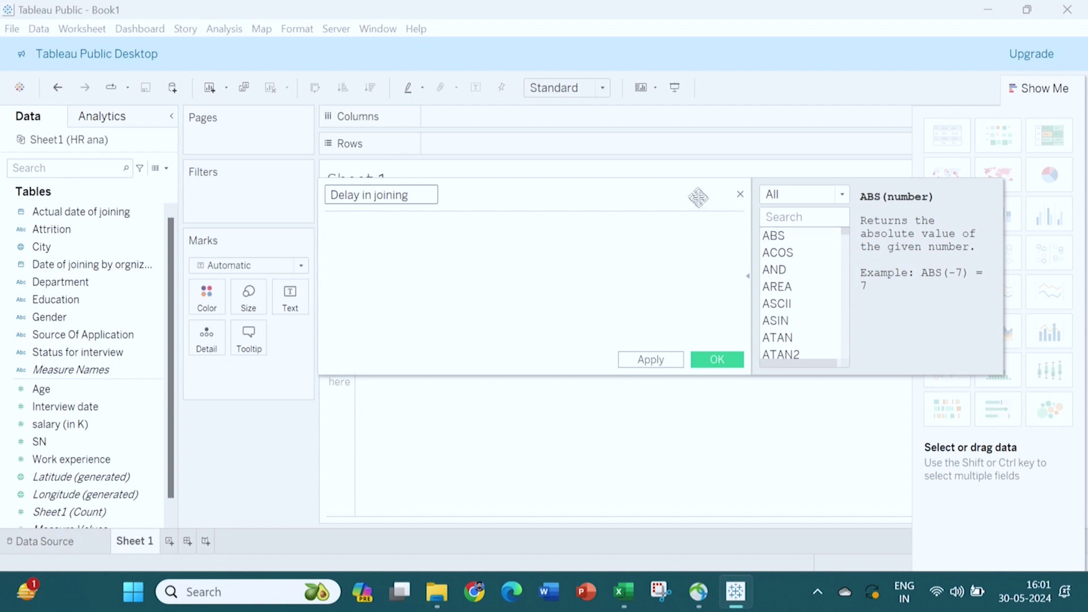
Browse the function categories in the calculation editor and restrict the function list to Date functions
left_click(843, 196)
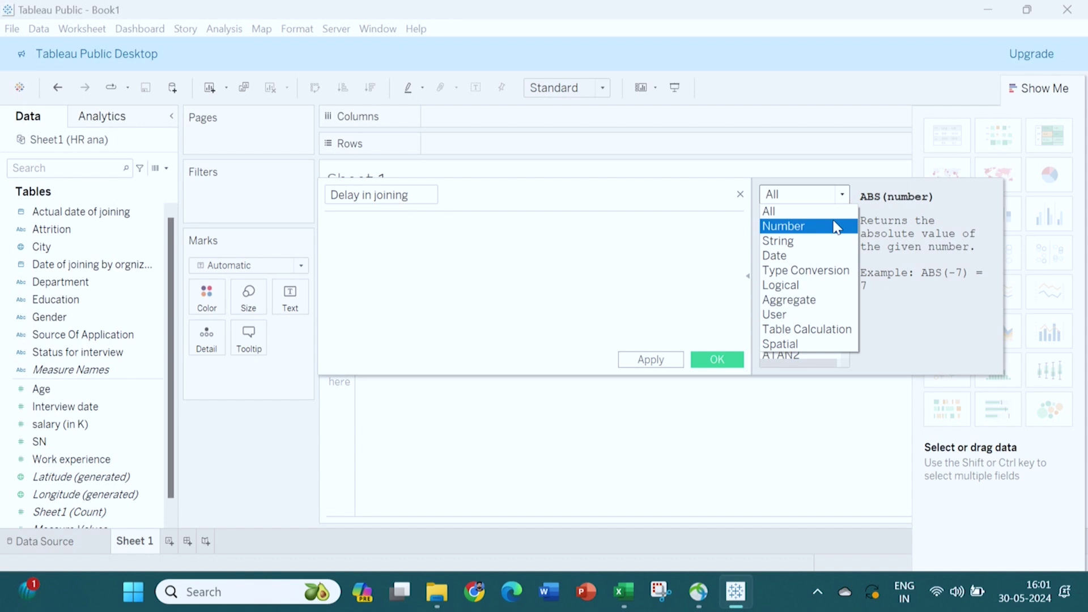
key("Down")
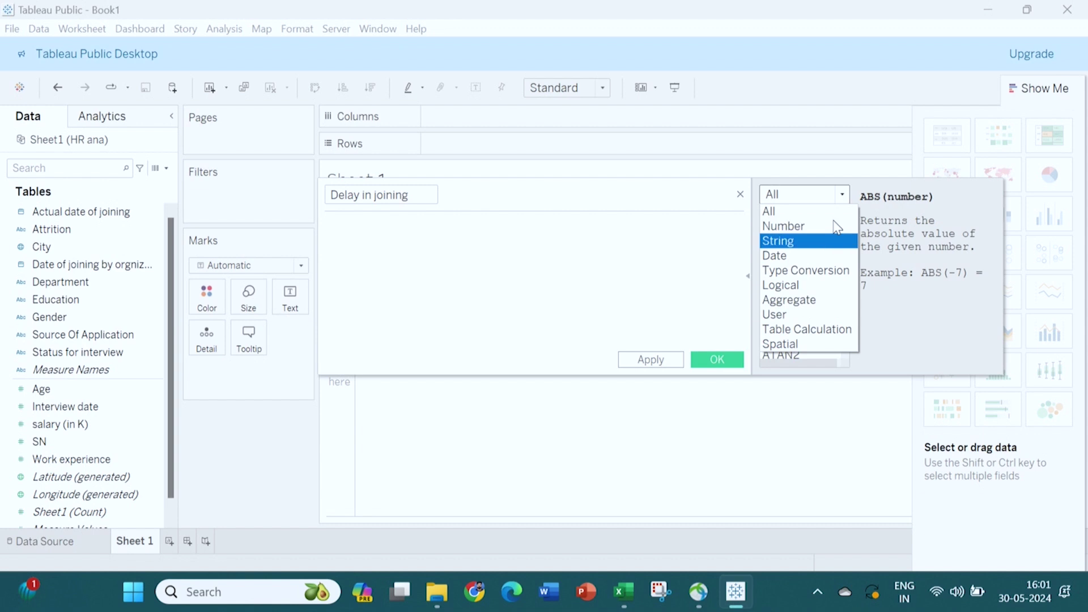
key("Down")
key("Down")
key("Down")
key("Down")
key("Up")
key("Up")
key("Up")
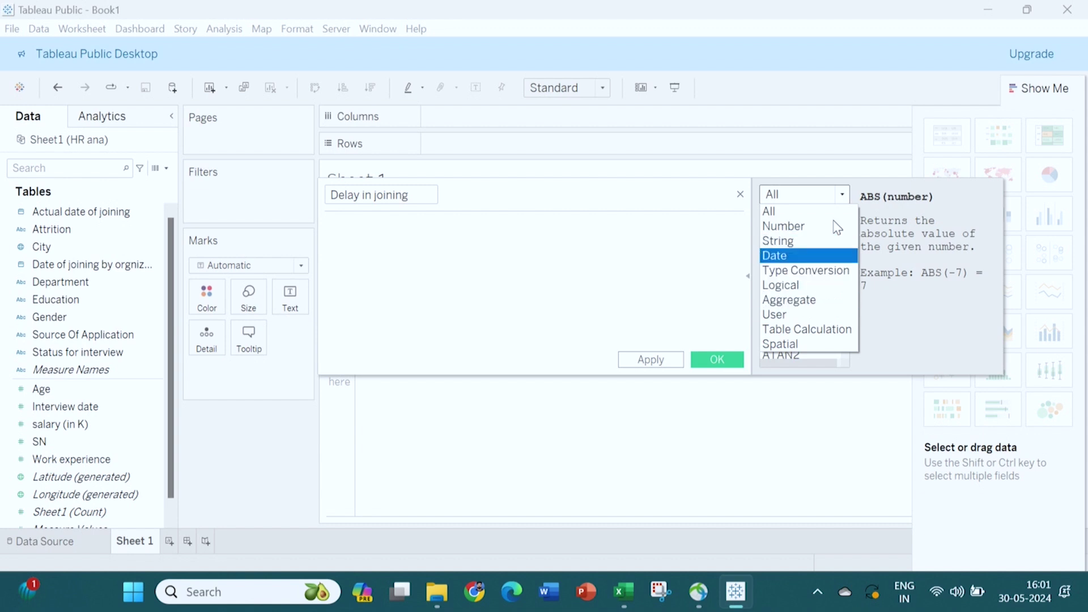
key("Down")
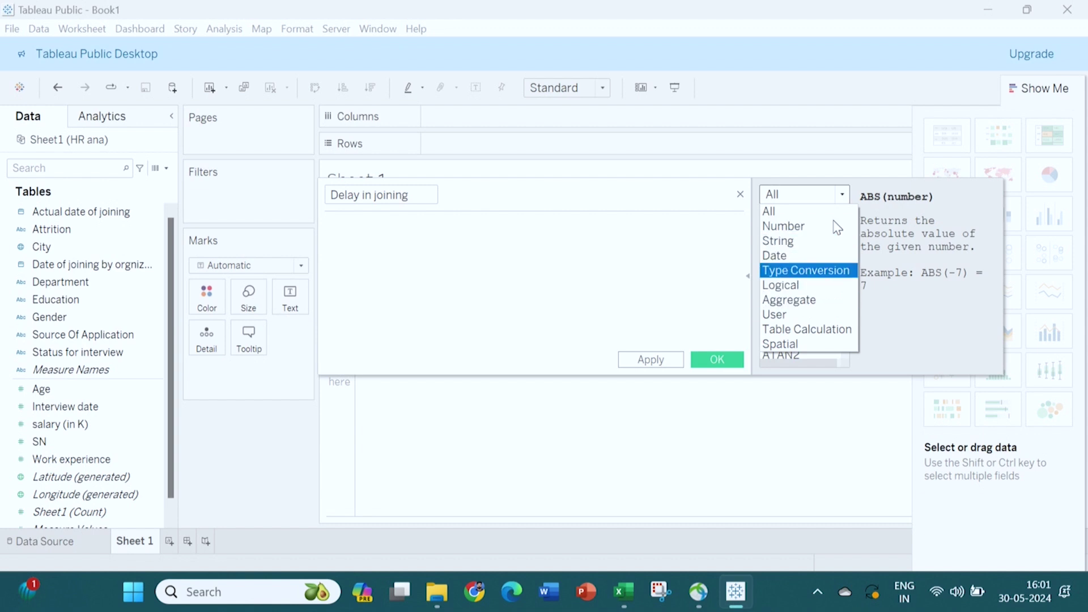
key("Down")
key("Down")
key("Down")
key("Down")
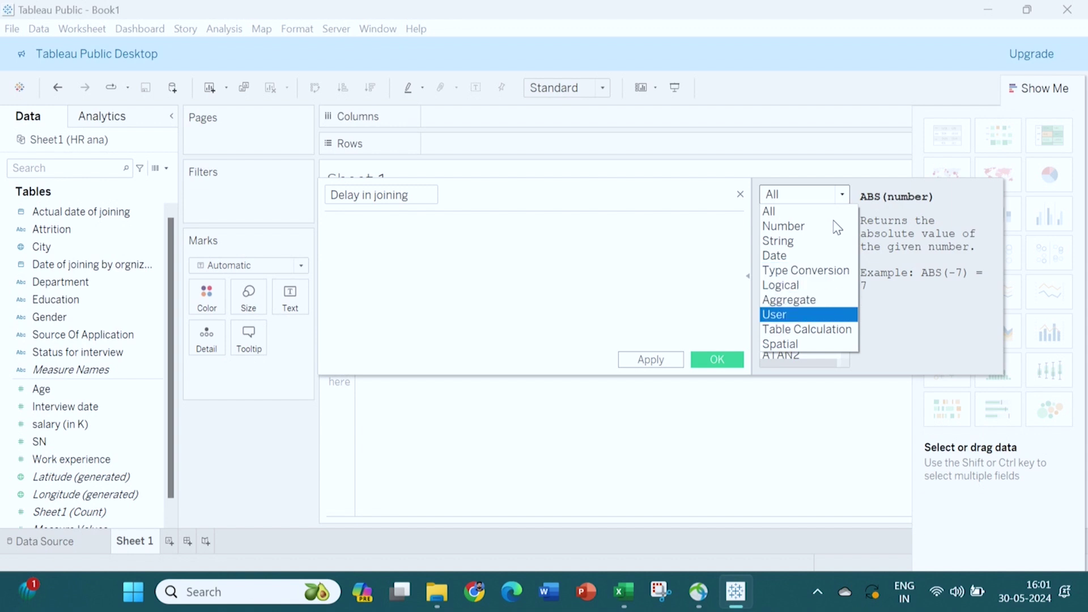
key("Down")
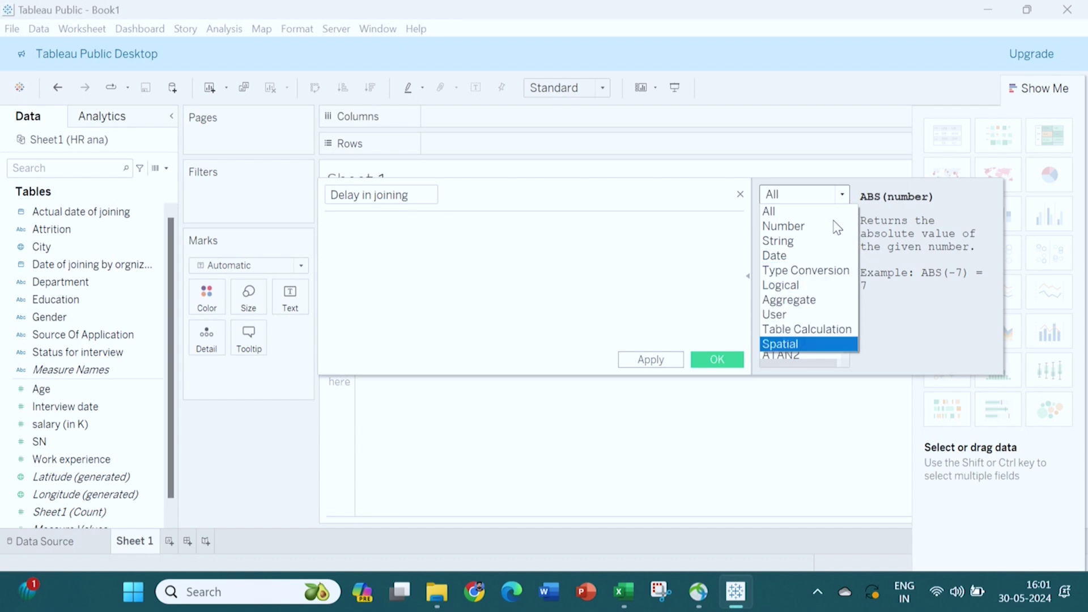
key("Up")
key("Up")
key("Up")
key("Up")
key("Up")
key("Up")
key("Up")
key("Up")
key("Up")
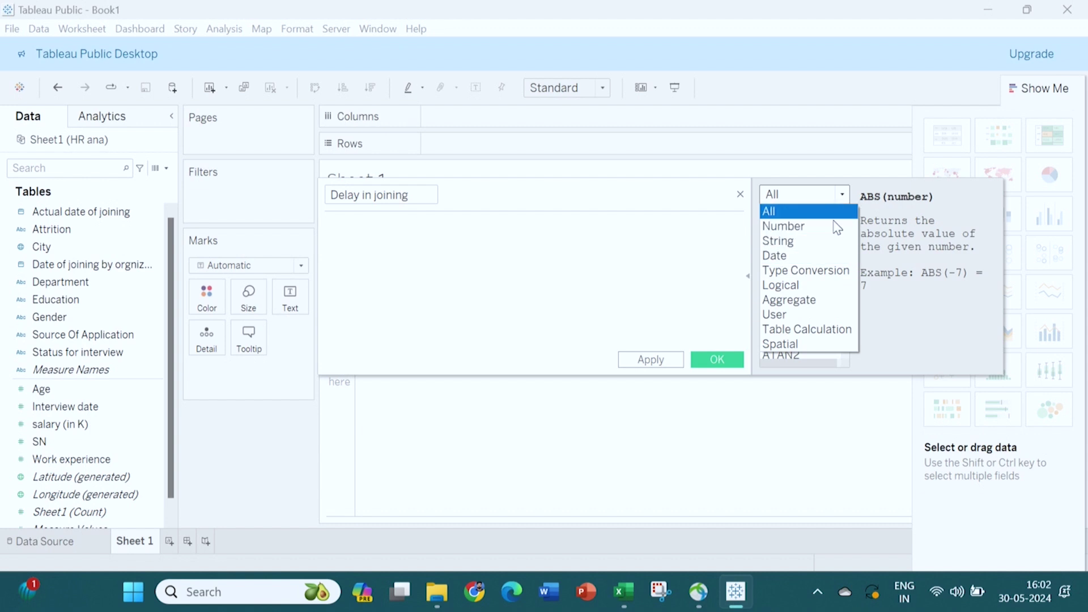
key("Down")
key("Down")
key("Down")
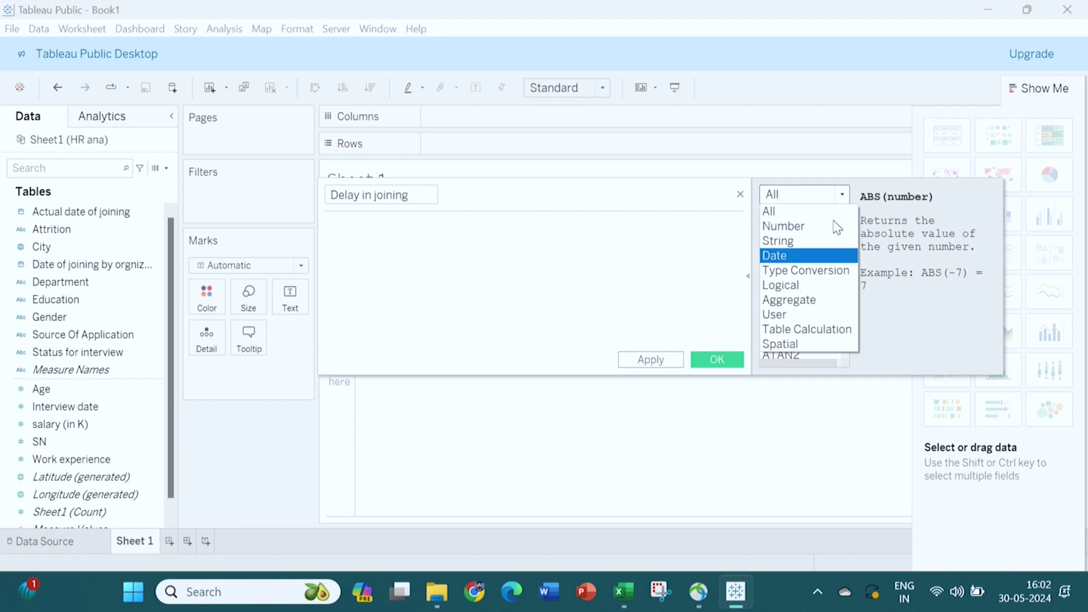
left_click(823, 258)
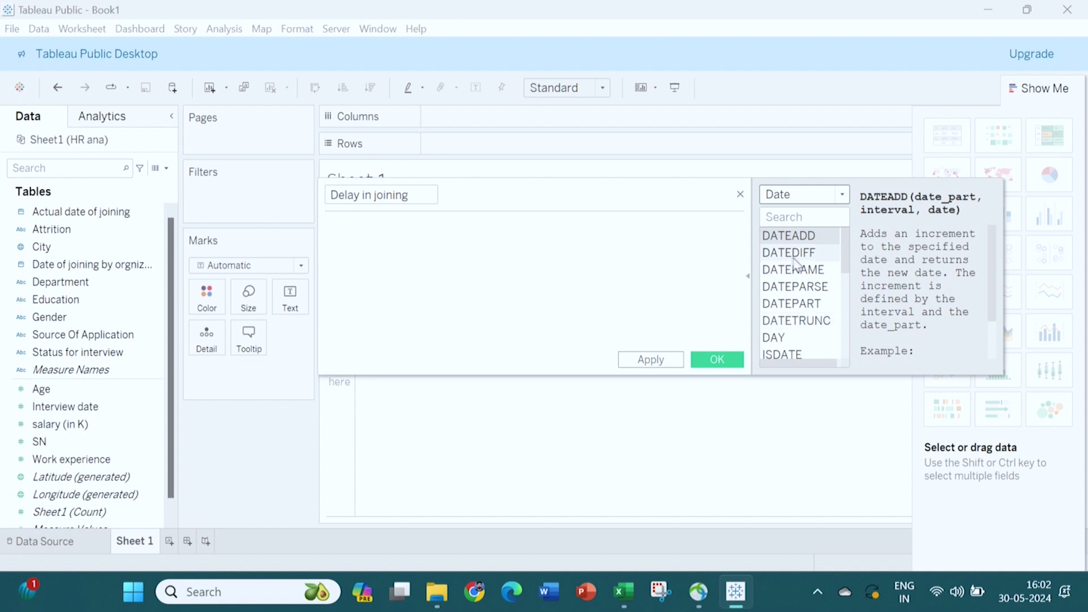
Read the DATEDIFF function's syntax, description and example in the function reference
left_click(813, 259)
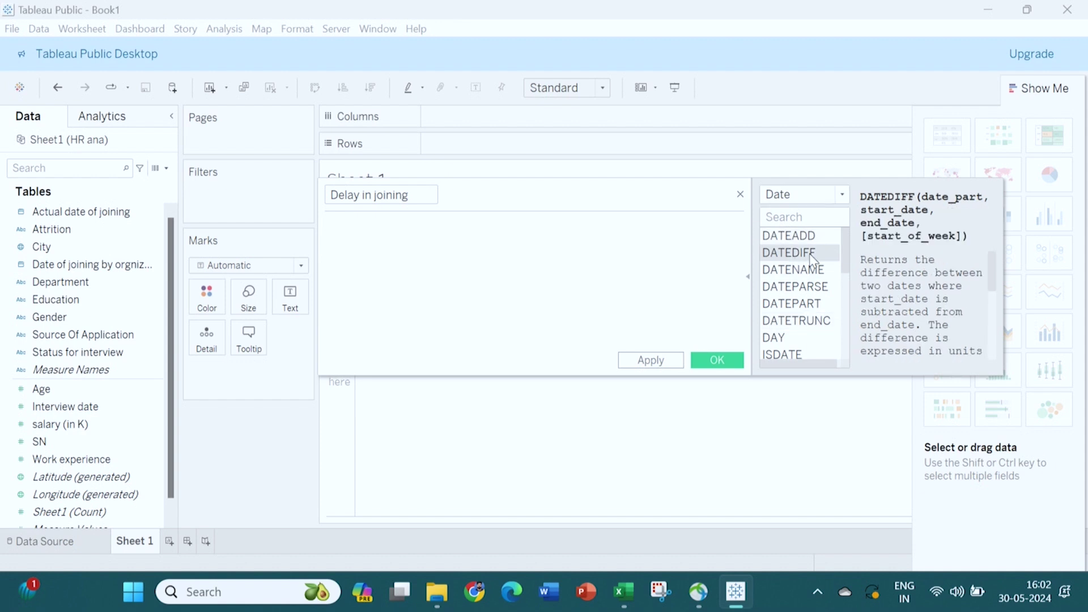
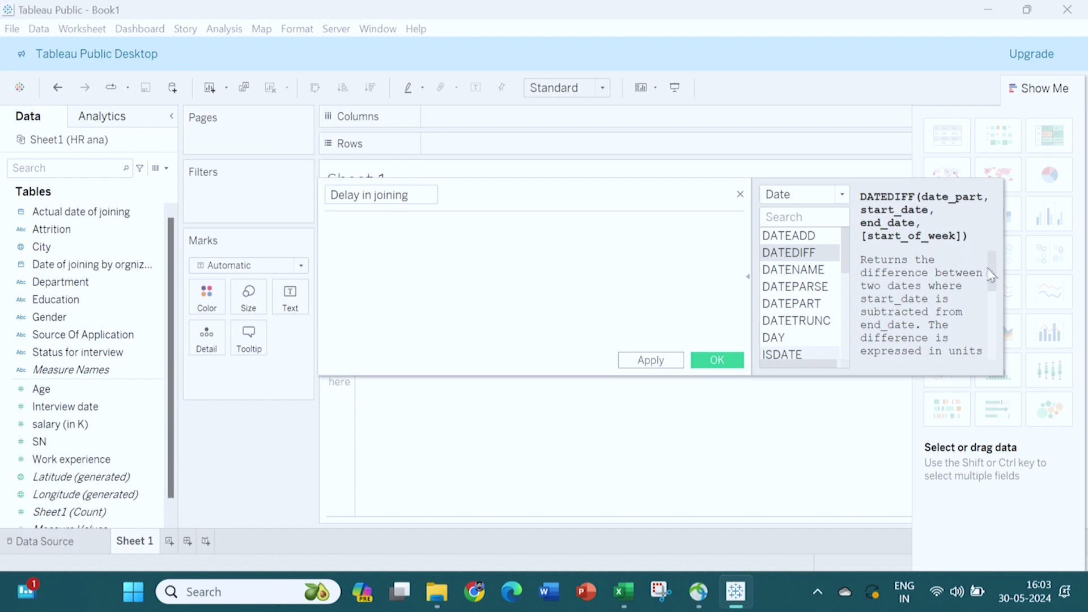
left_click_drag(991, 269, 985, 358)
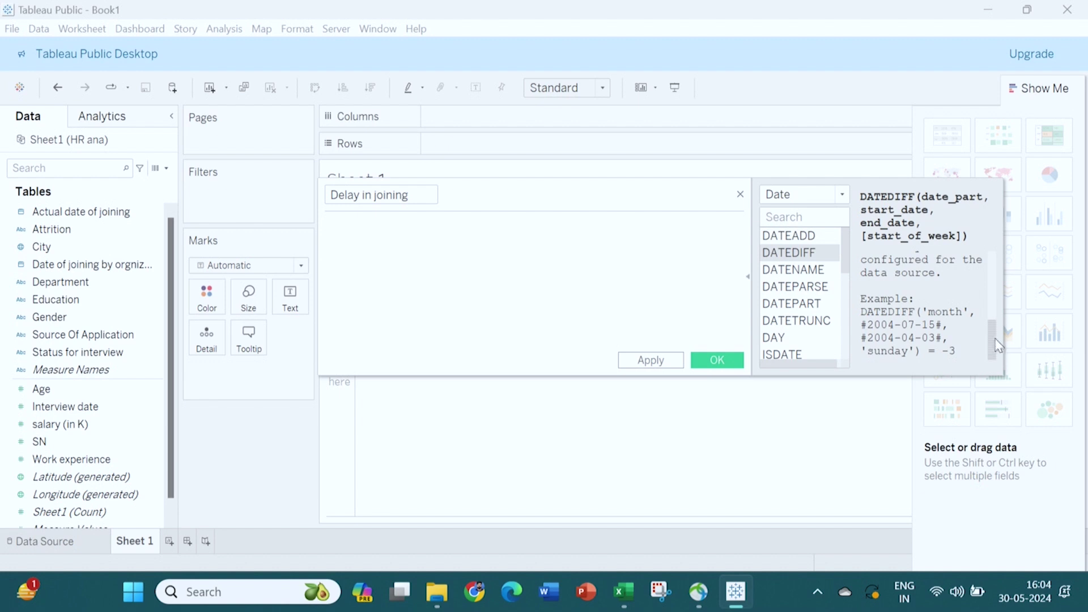
left_click_drag(992, 335, 994, 247)
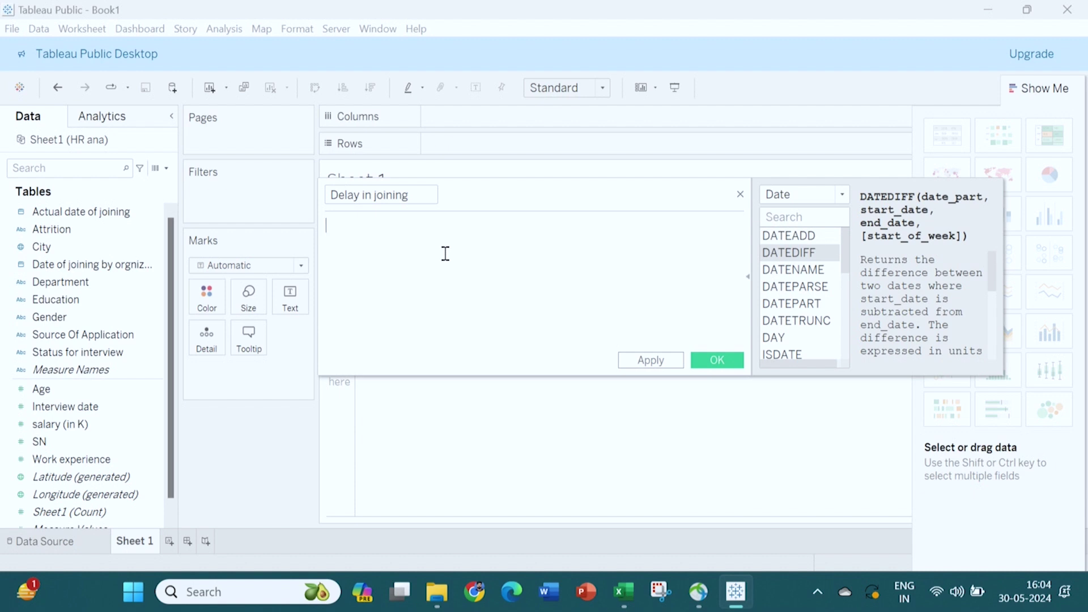
Start the formula with the DATEDIFF function, using 'day' as the date part and the Date of joining by orgnization field
type("date")
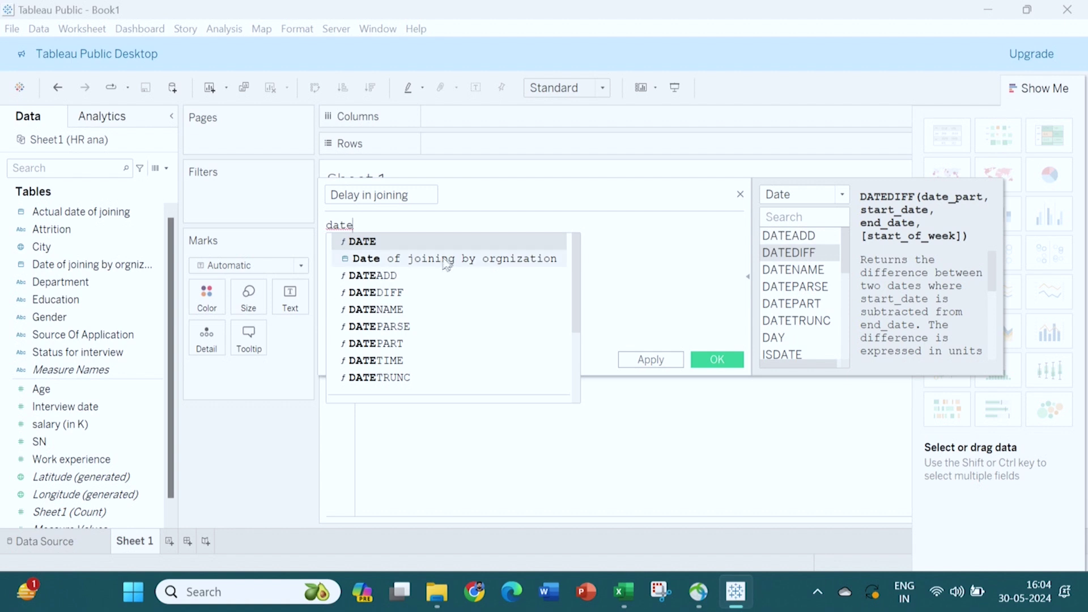
double_click(406, 293)
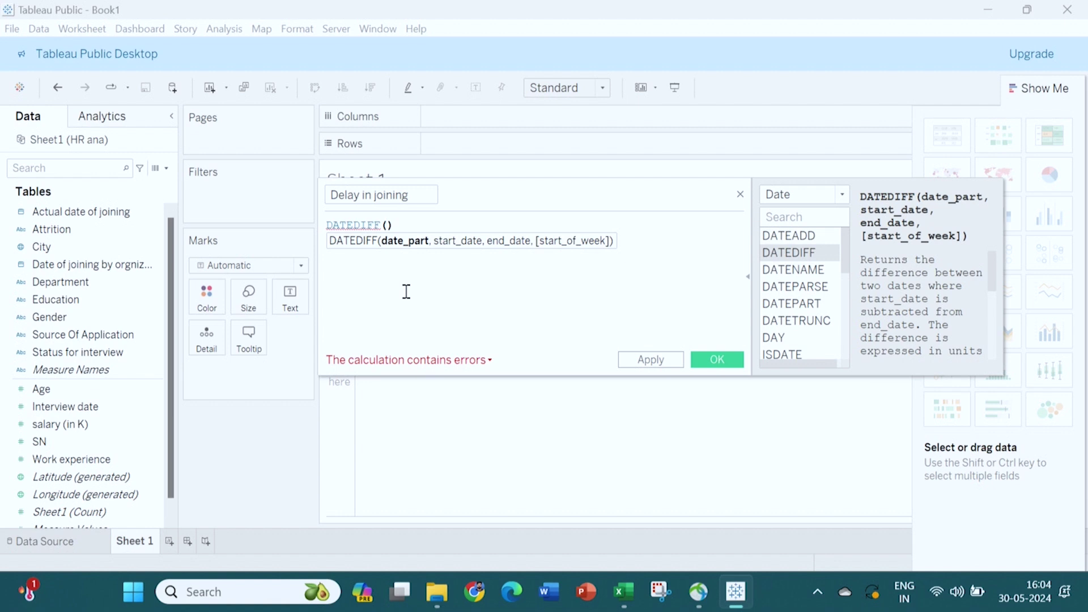
type("'day'")
type("dat")
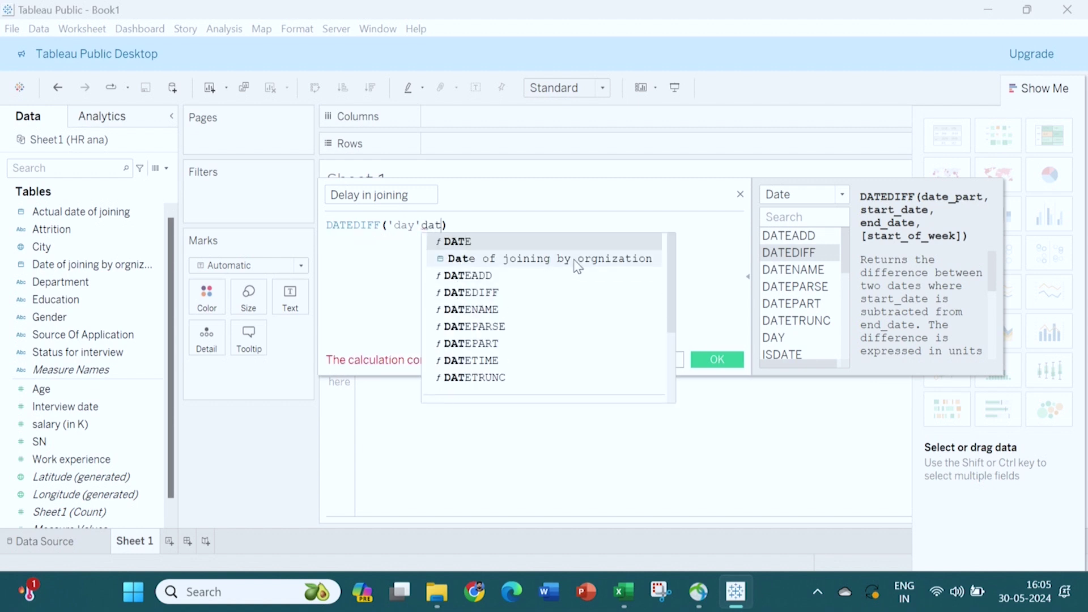
left_click(573, 260)
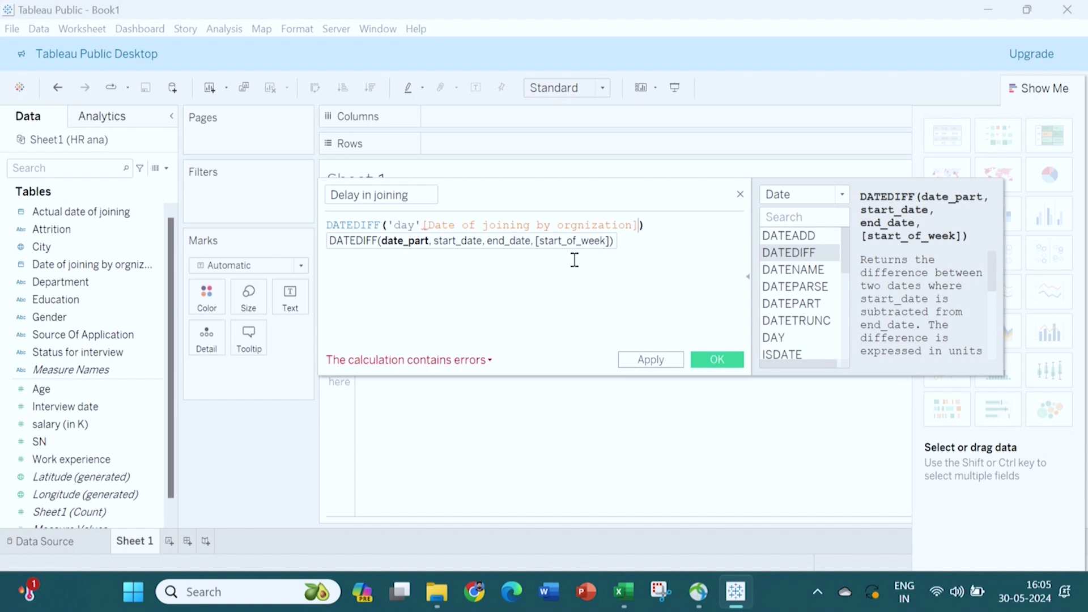
Add the Actual date of joining field as the end date, keeping a single closing parenthesis on the DATEDIFF formula
type(",")
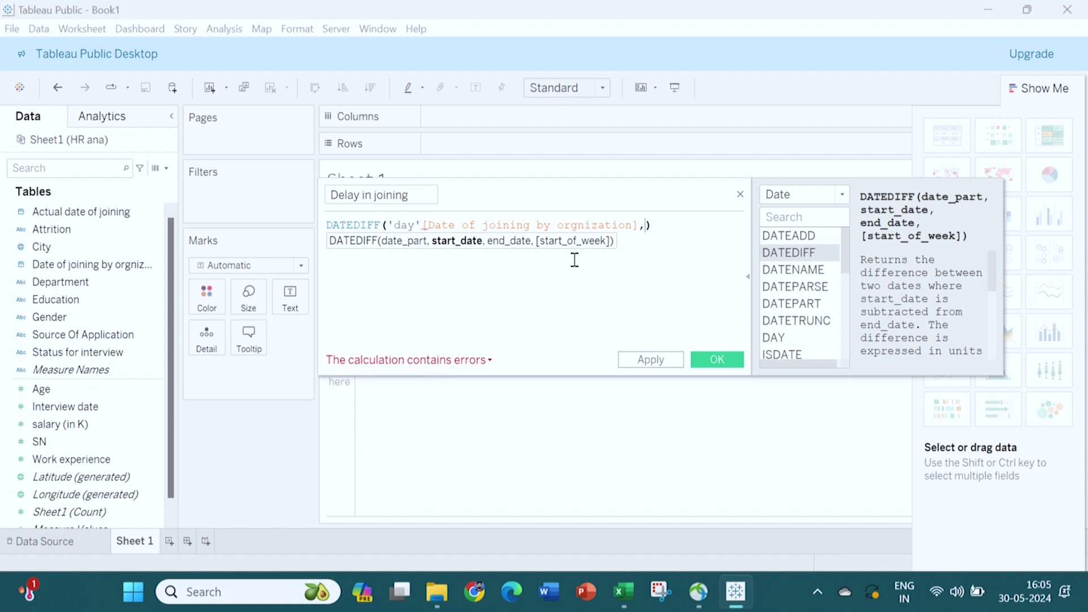
type("ac")
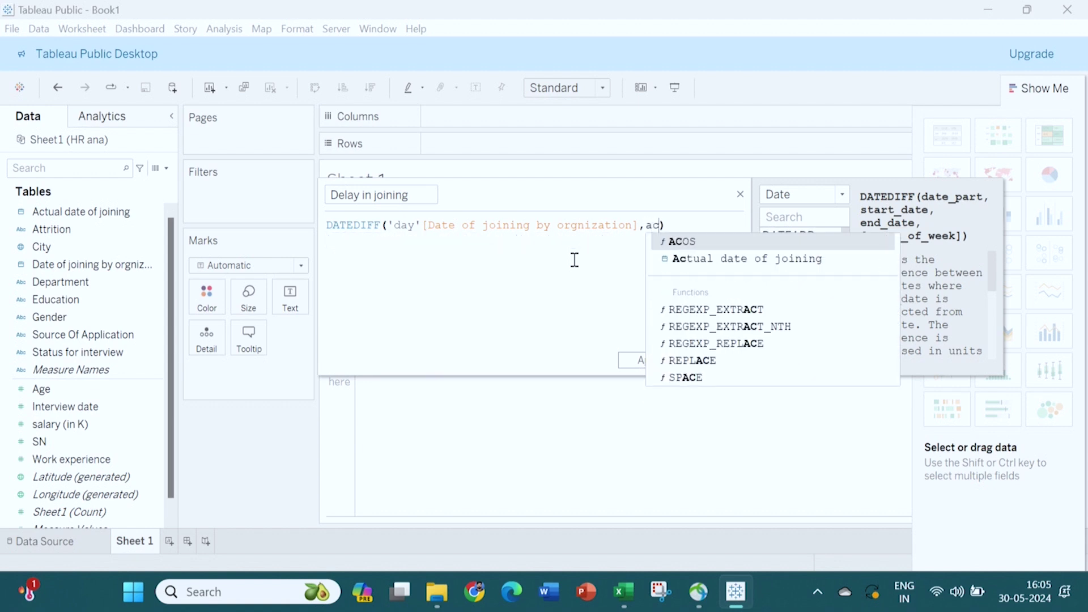
left_click(742, 259)
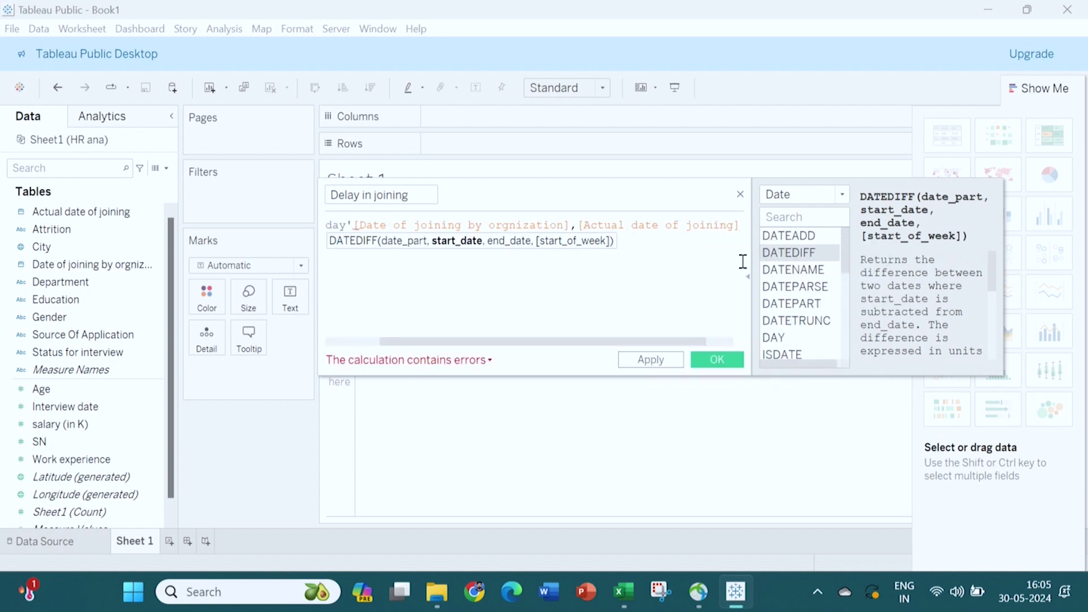
type(")")
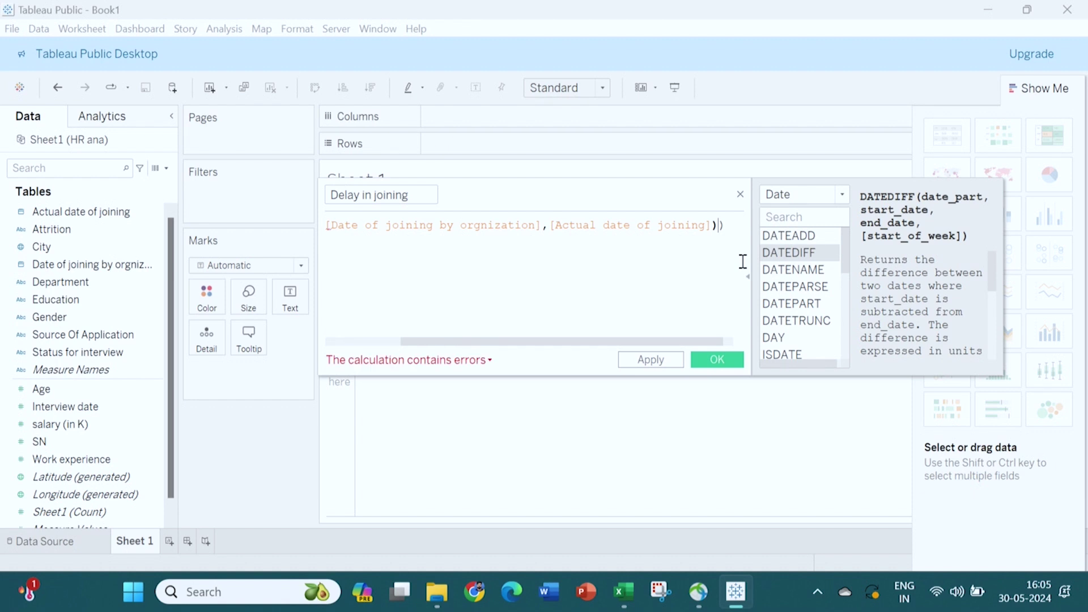
key("BackSpace")
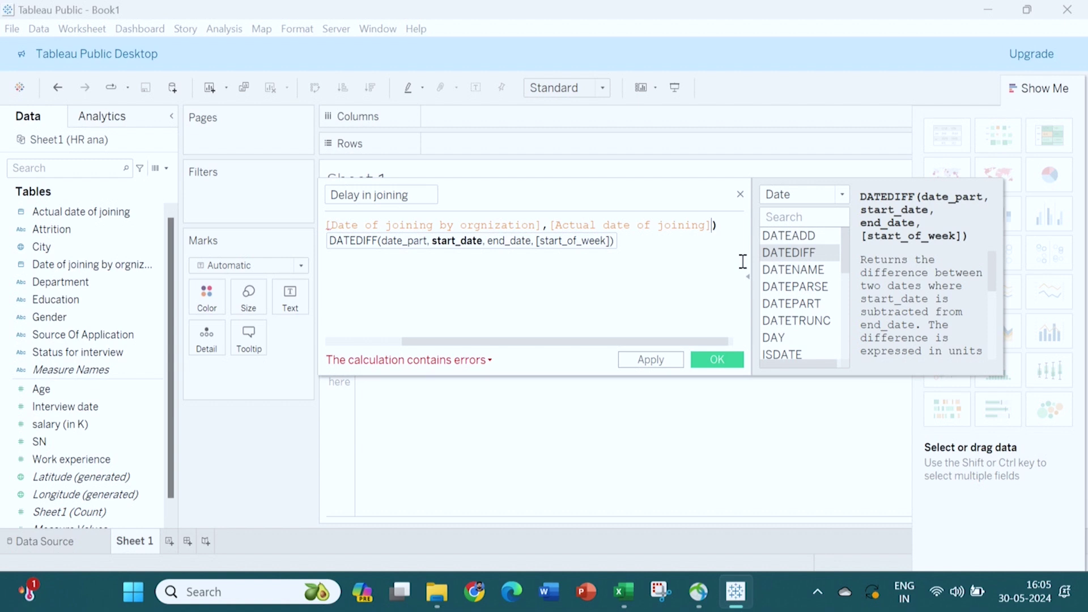
Correct the DATEDIFF argument separators, placing a comma after 'day' and one between the two joining date fields
left_click(549, 225)
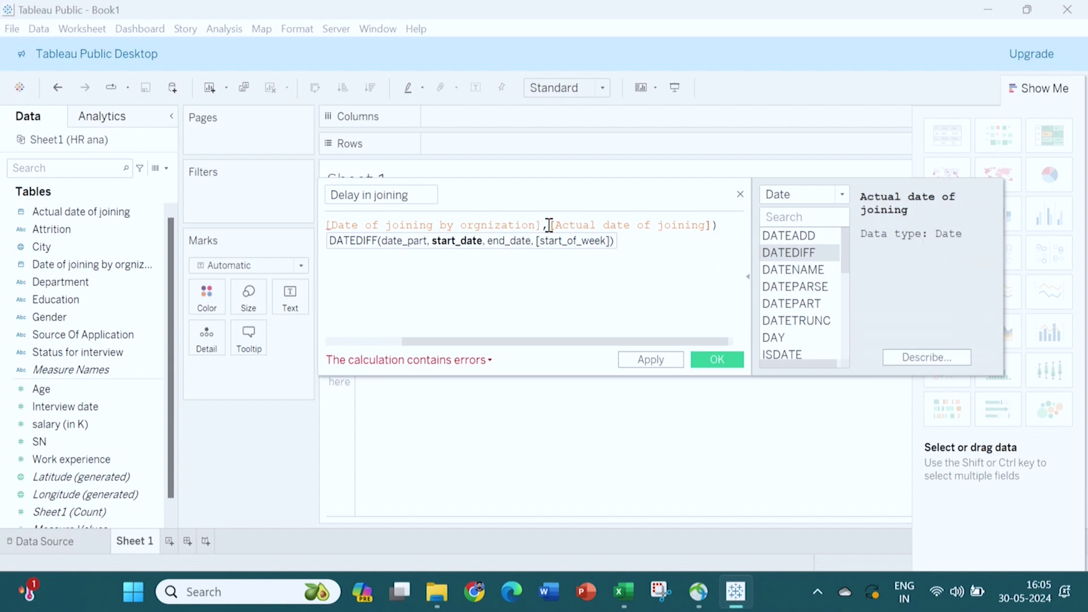
key("BackSpace")
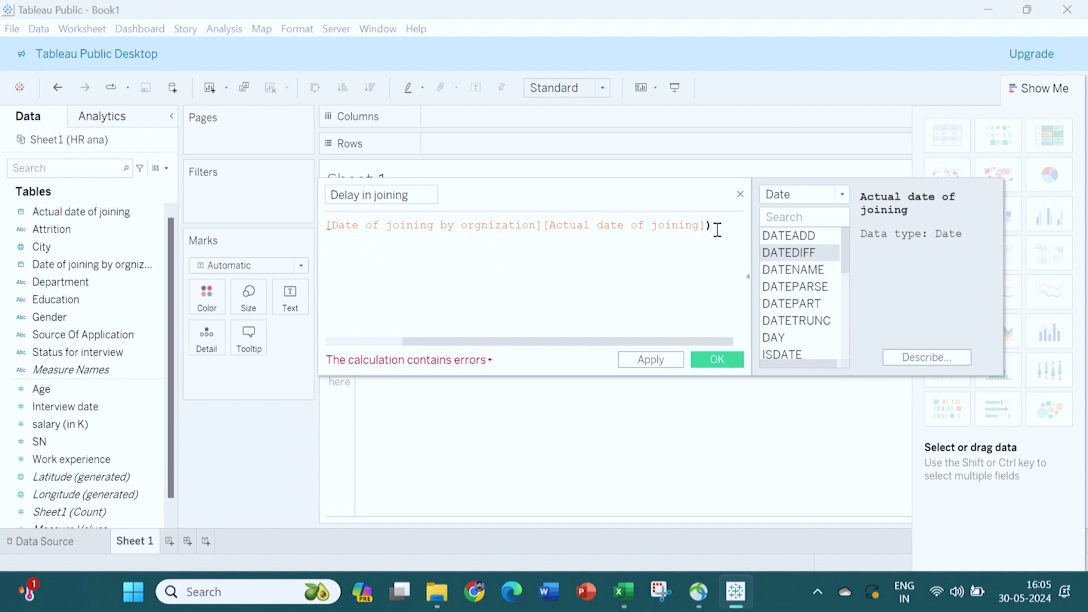
left_click_drag(532, 342, 377, 338)
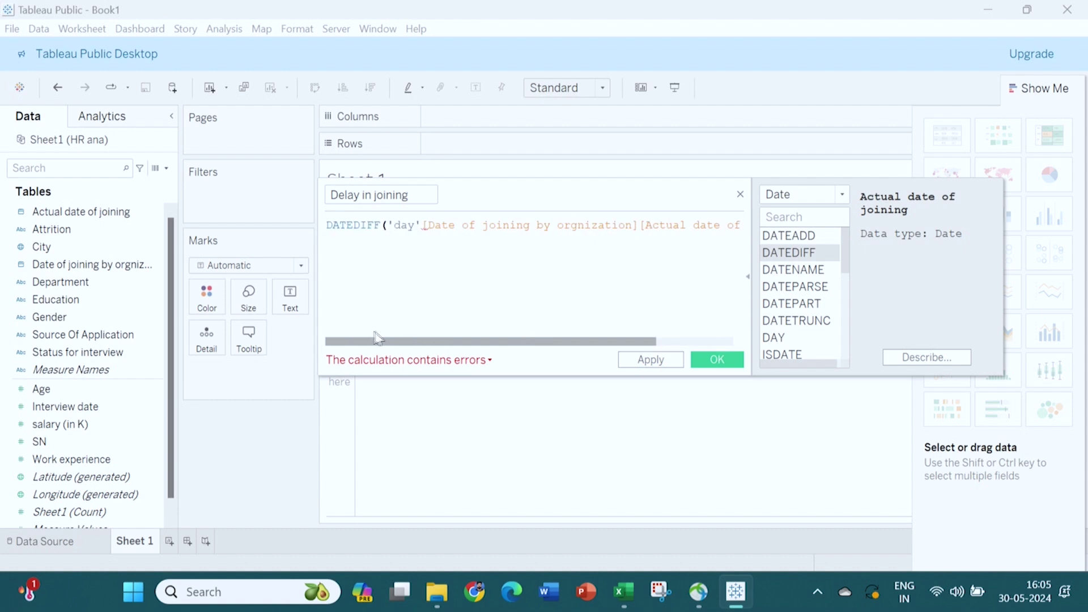
left_click(421, 225)
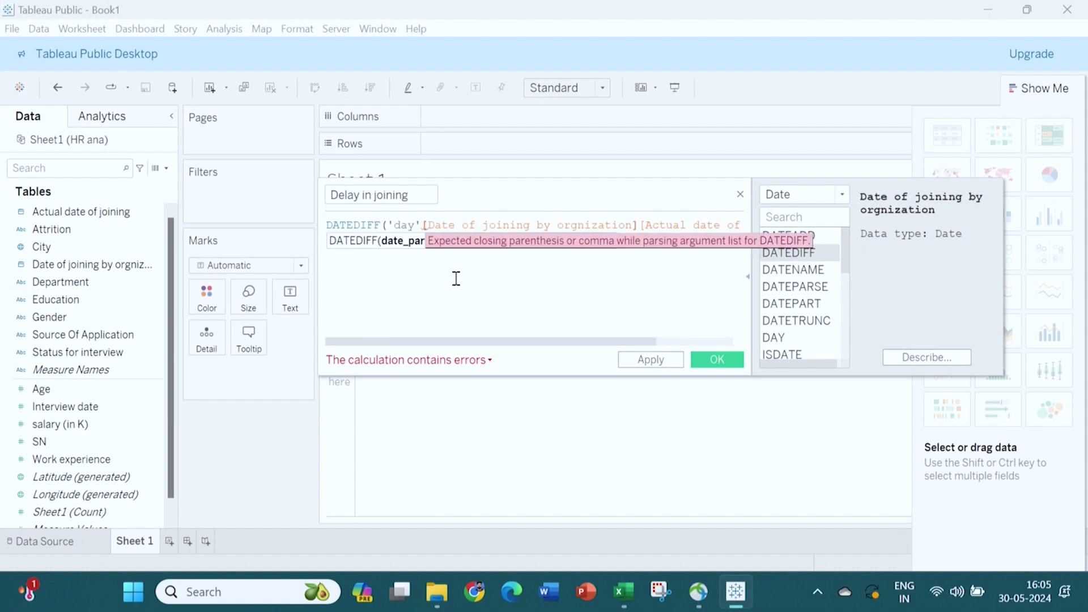
type(",")
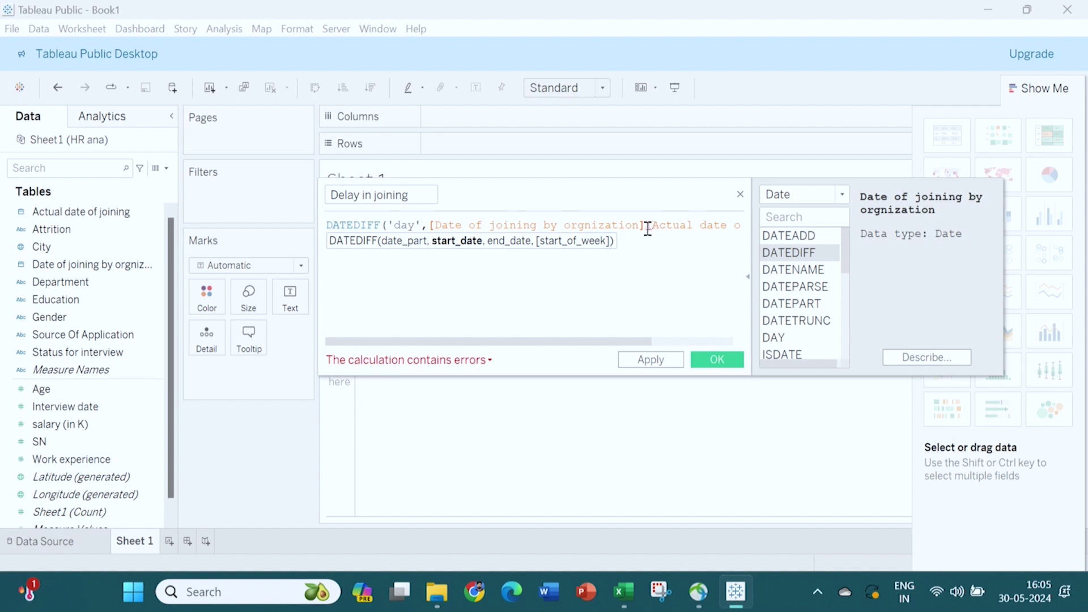
left_click(647, 226)
type(",")
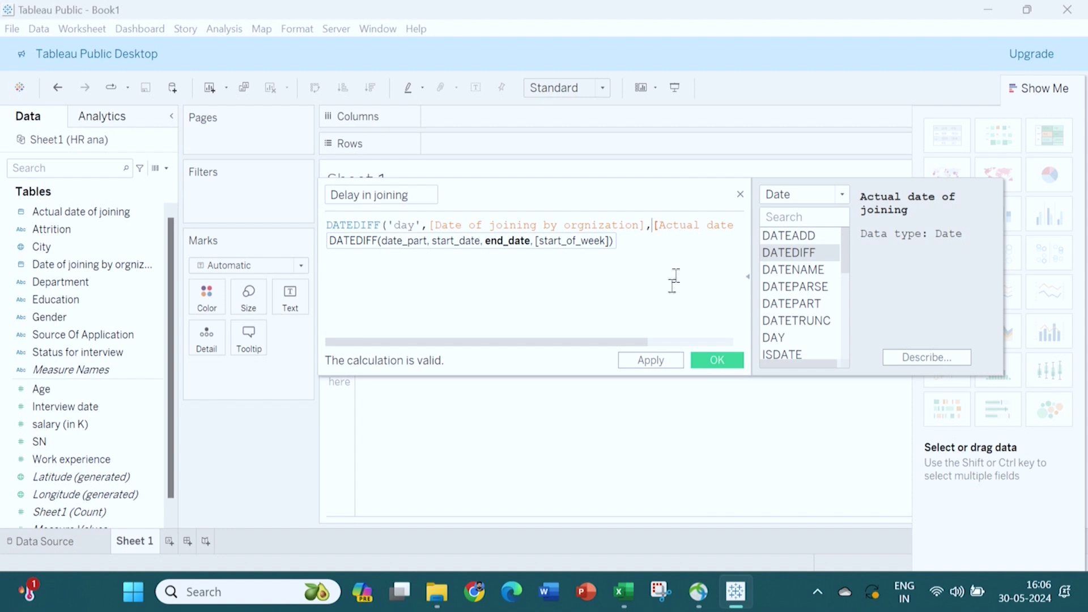
Apply and save the Delay in joining calculation, keeping the field's name
left_click(662, 367)
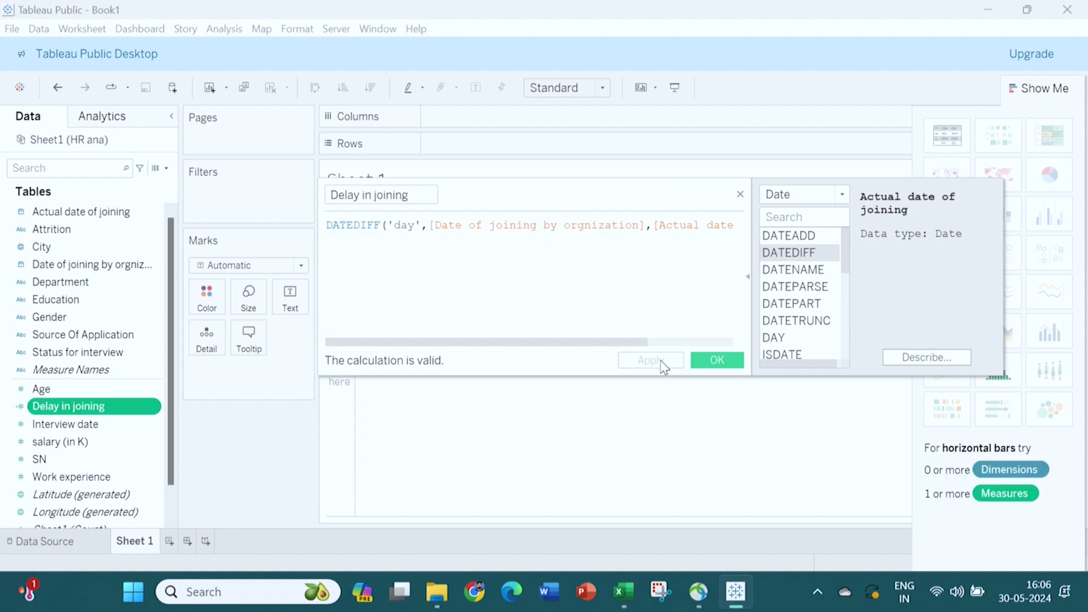
left_click(729, 363)
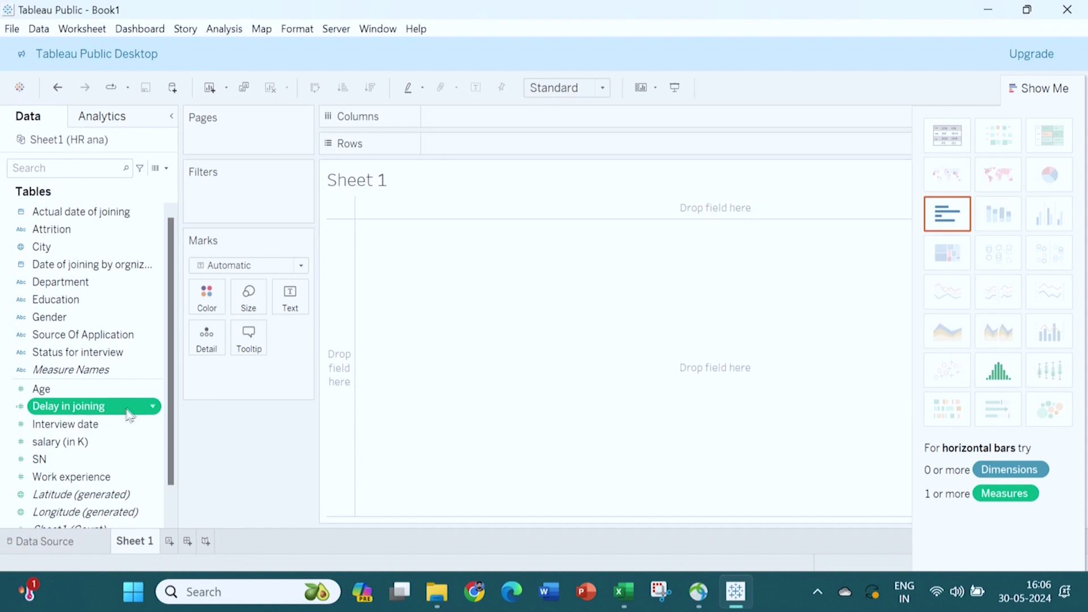
left_click(107, 407)
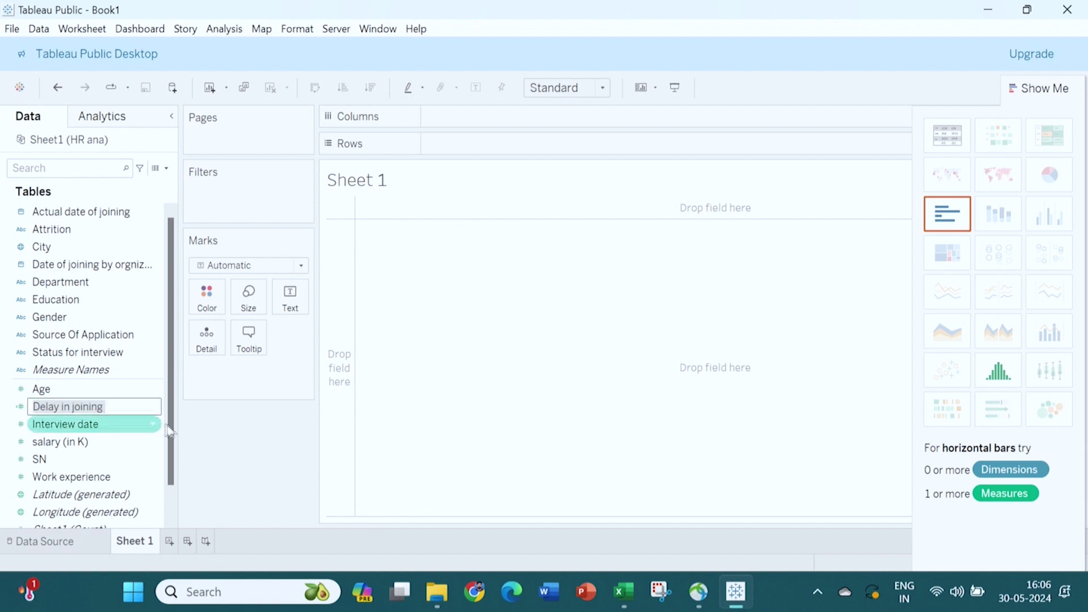
key("Return")
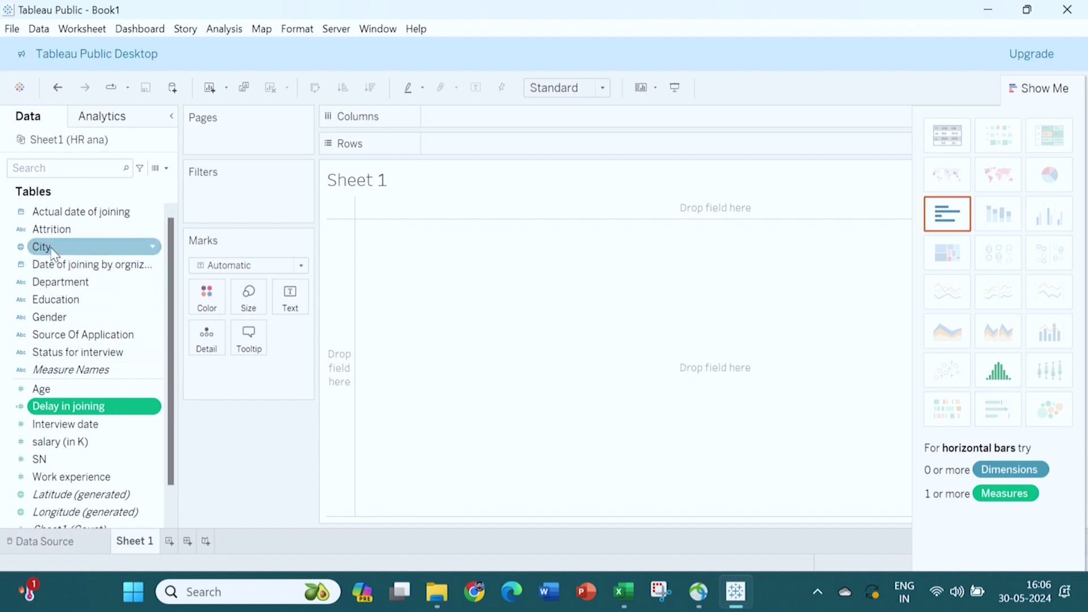
Build a chart with City on columns and Delay in joining on rows, aggregated as an average
left_click_drag(51, 249, 448, 117)
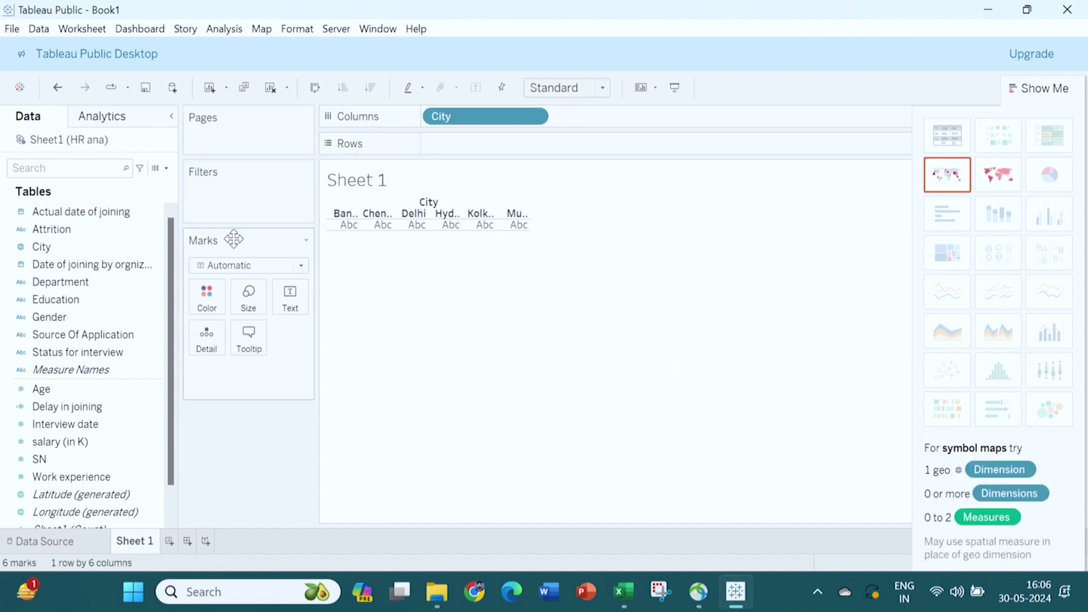
left_click_drag(75, 413, 468, 141)
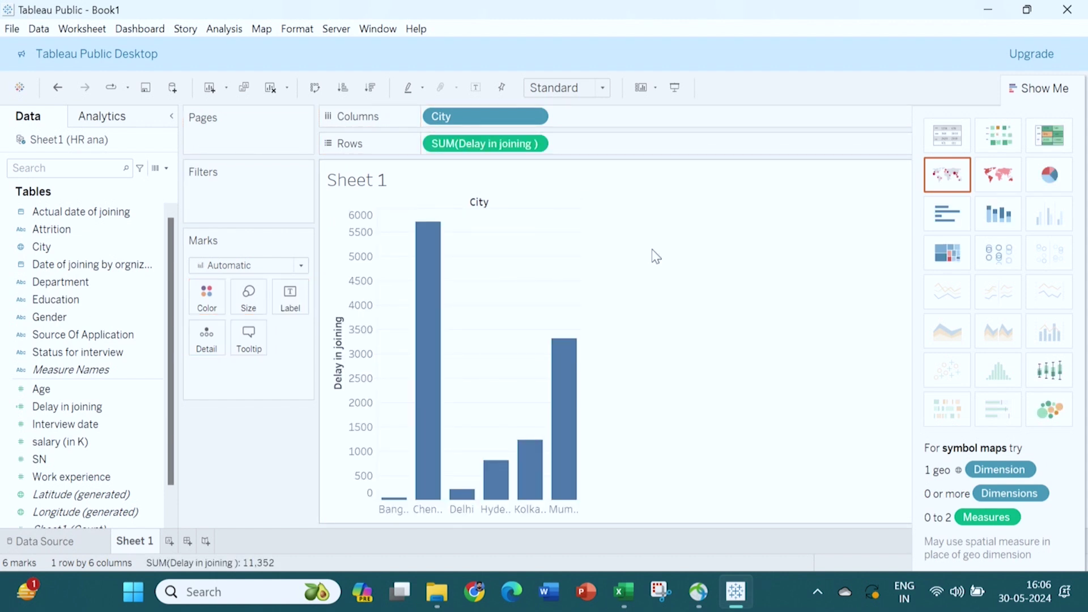
left_click(534, 146)
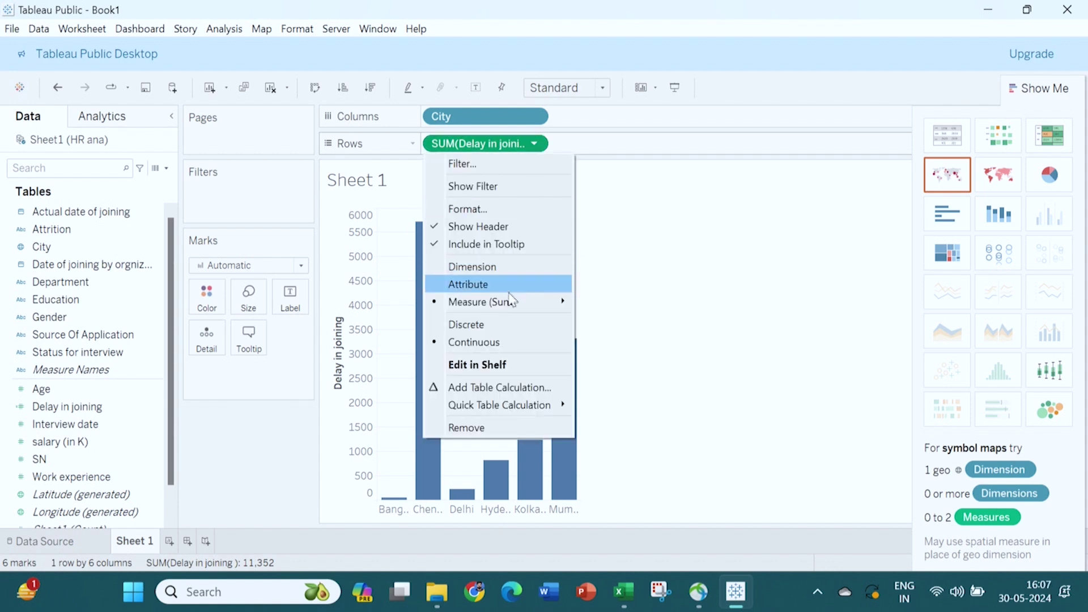
mouse_move(518, 309)
left_click(629, 318)
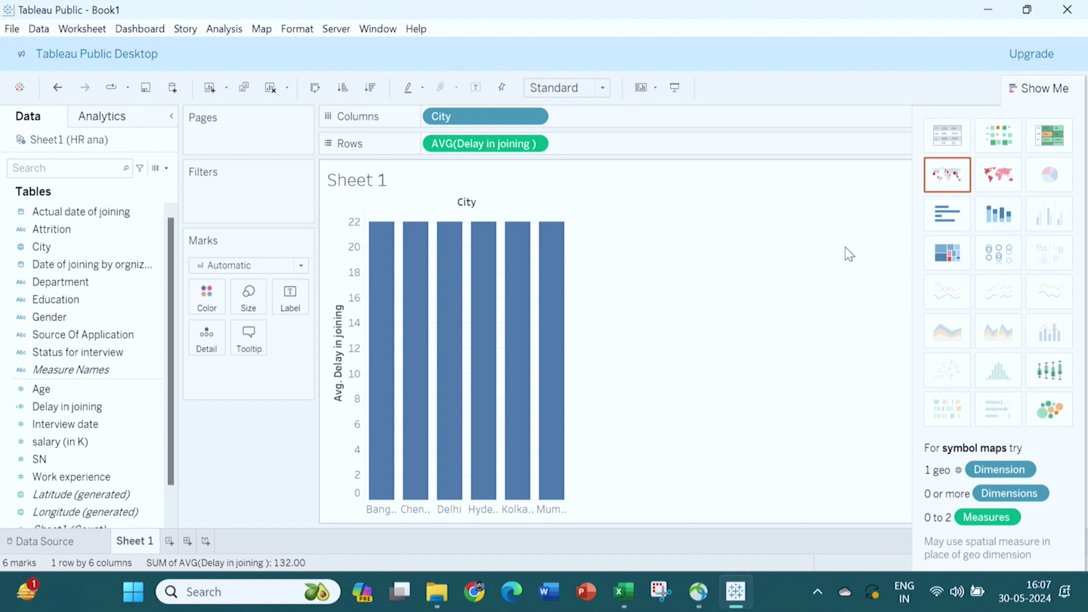
Try the horizontal bar and highlight table views, and settle on a treemap of average joining delay by city
left_click(944, 215)
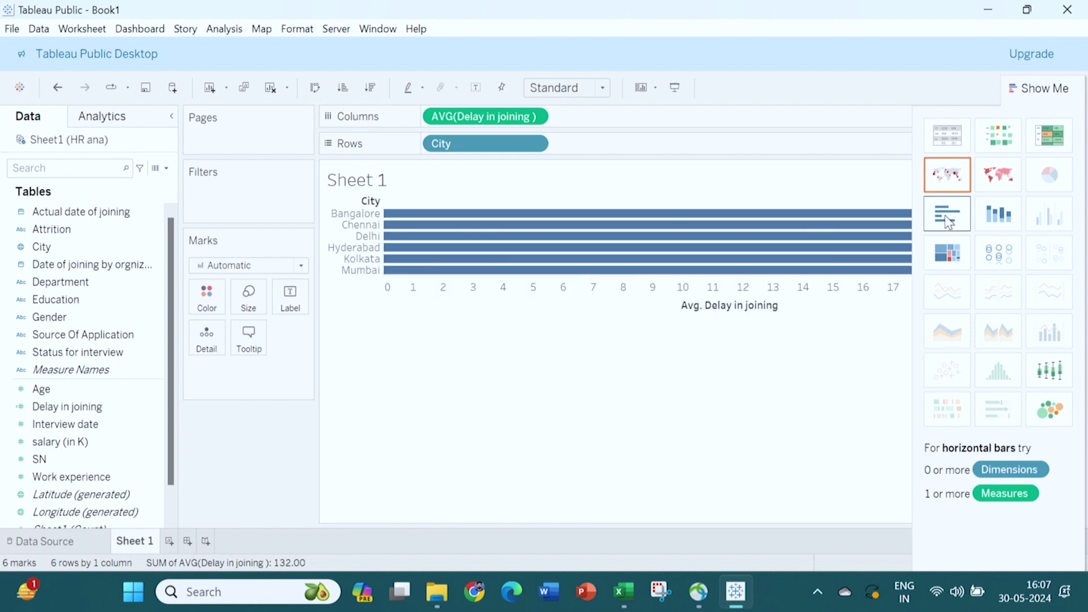
left_click(946, 253)
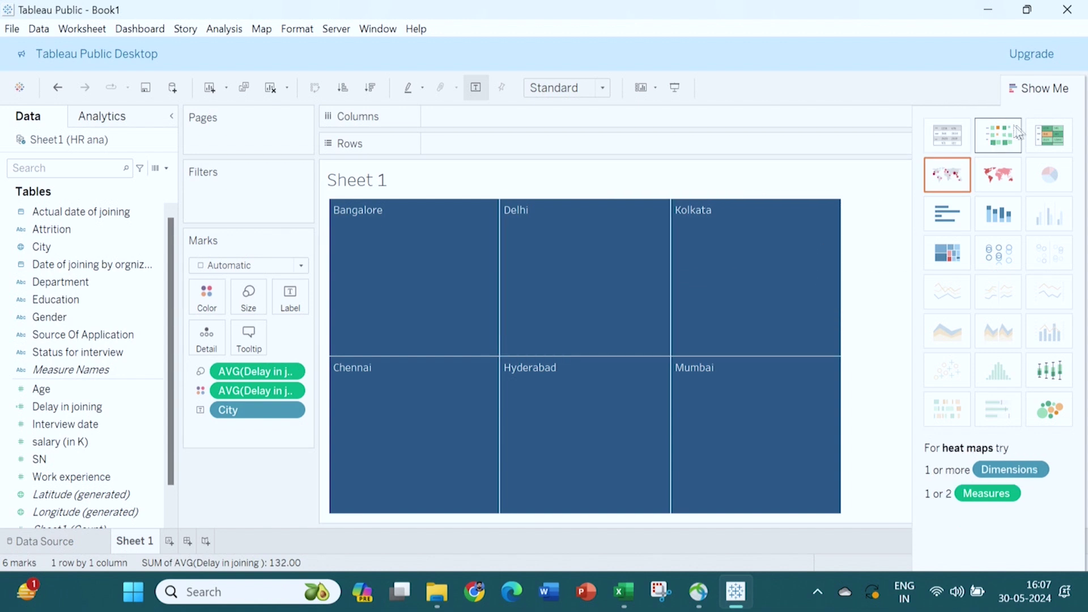
left_click(1057, 143)
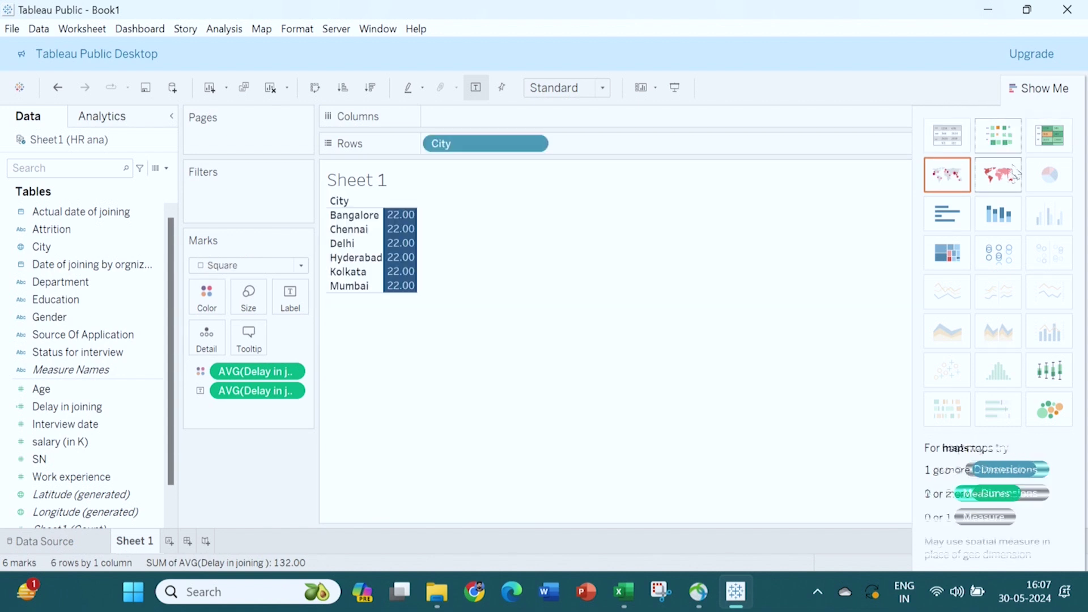
left_click(950, 256)
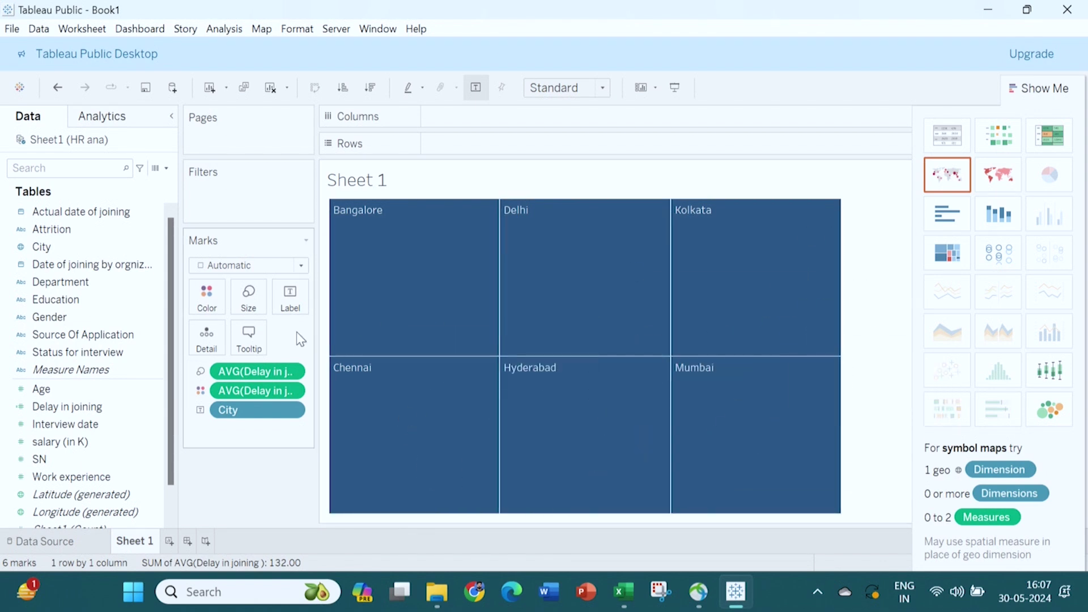
Choose the Red-Green Diverging palette for the treemap's average delay colors, try reversing it and restore the normal order
left_click(207, 306)
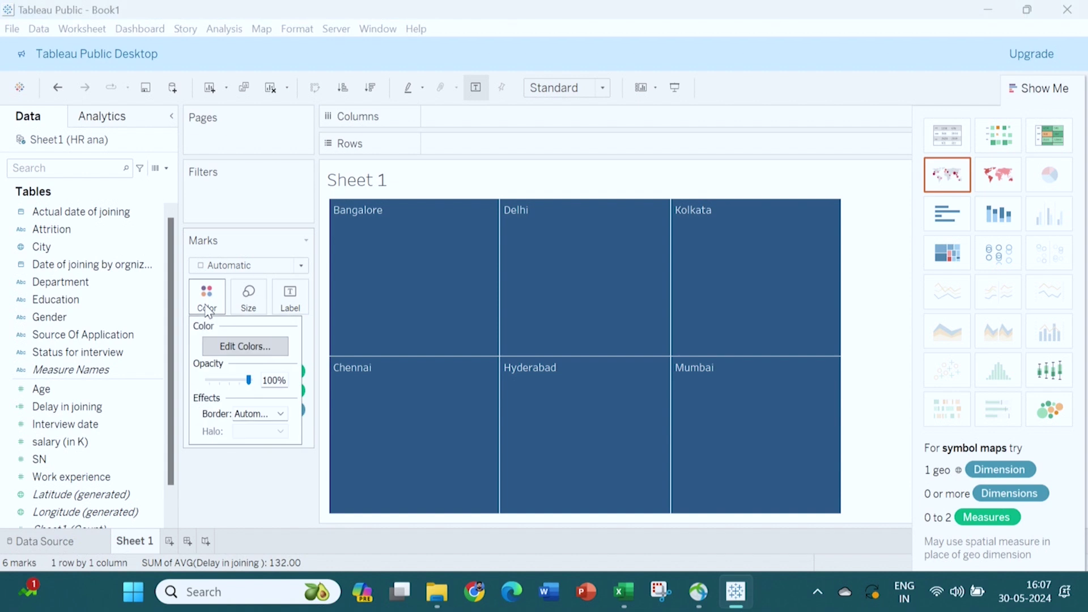
left_click(257, 354)
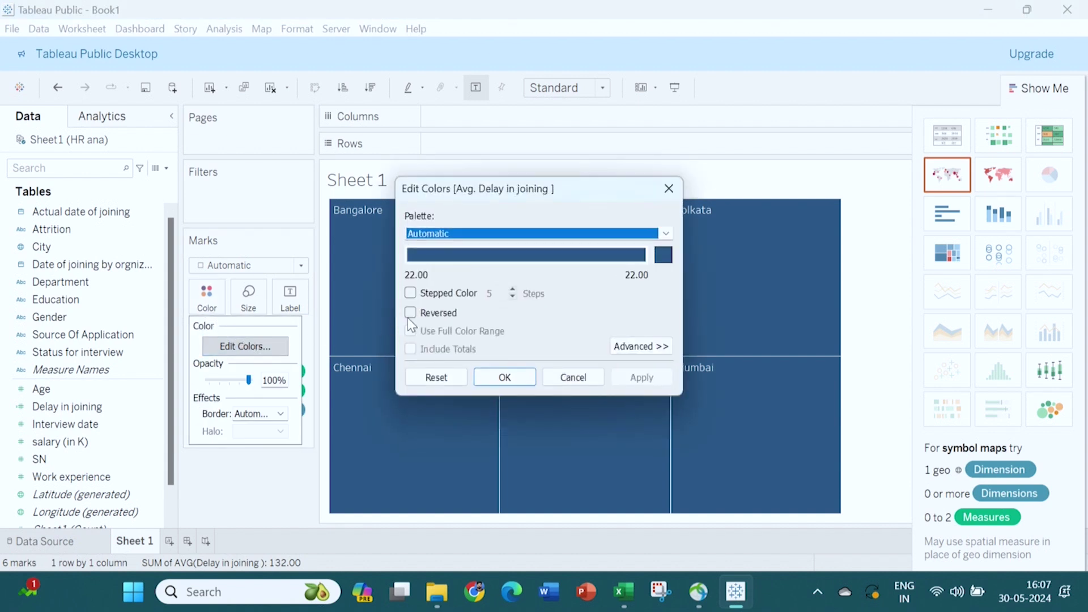
left_click(667, 233)
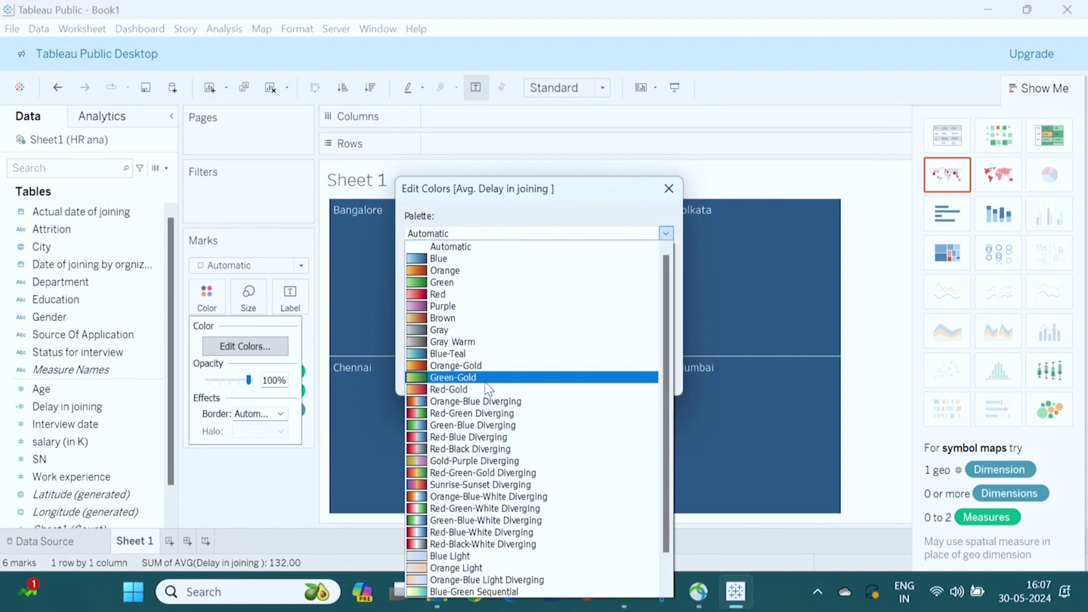
left_click(473, 414)
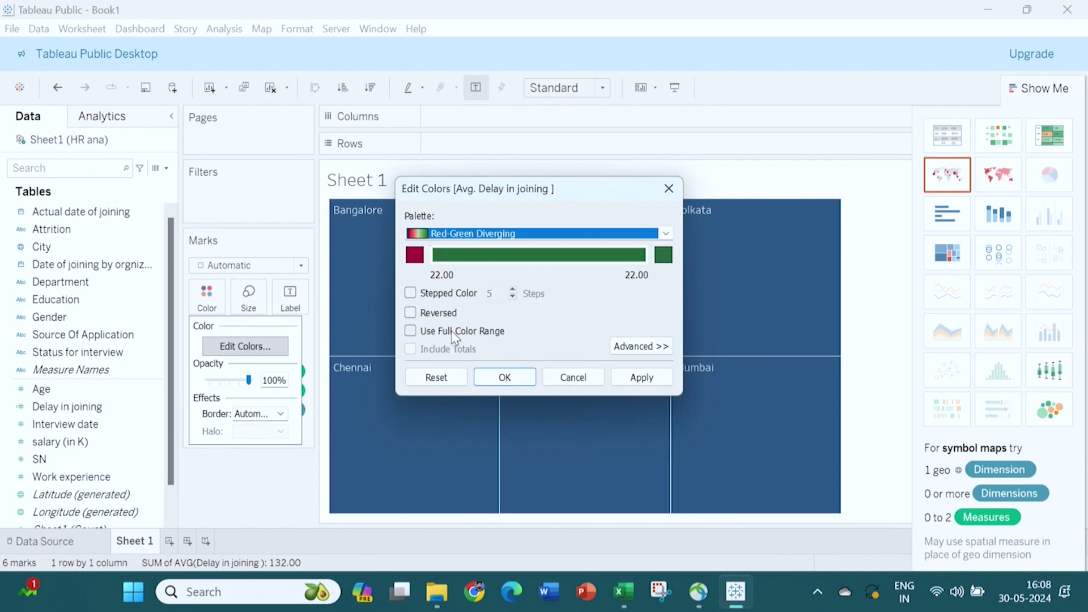
left_click(410, 313)
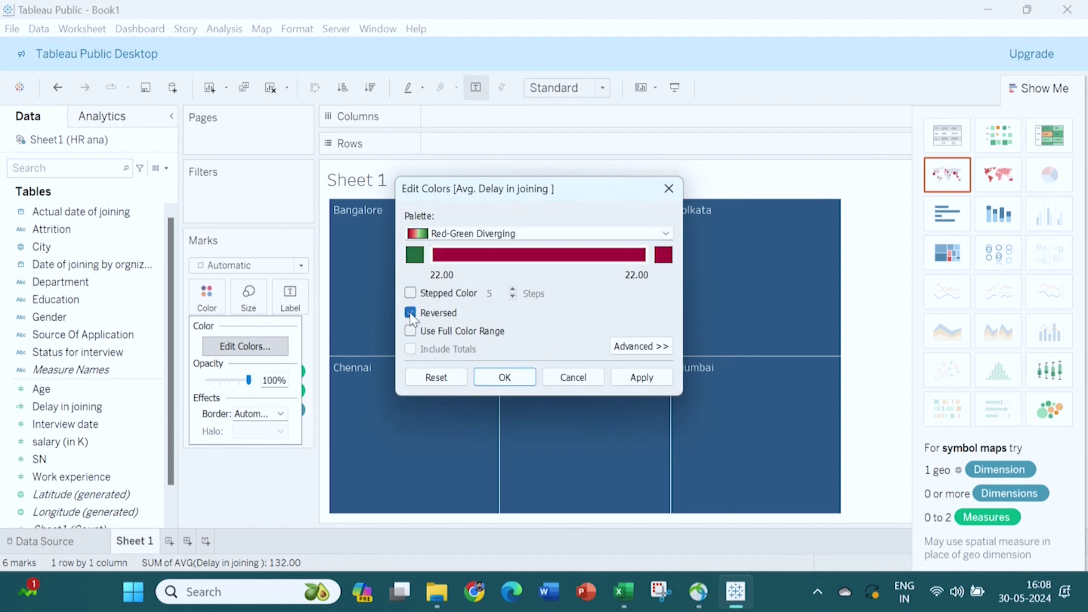
left_click(410, 313)
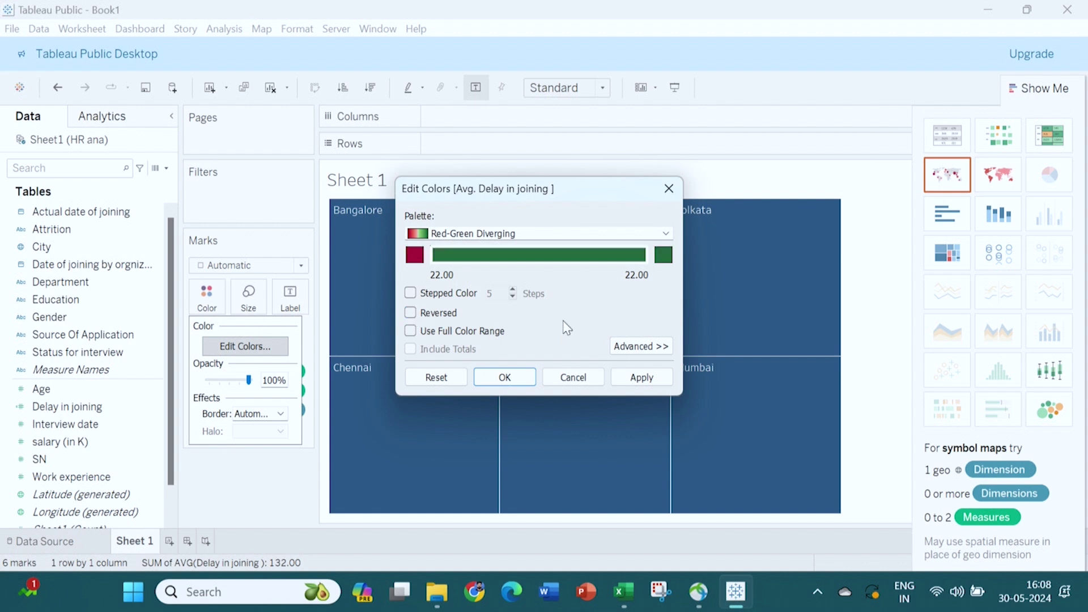
Set the center of the Red-Green Diverging color range to 16 in the advanced options and accept the treemap colors
left_click(643, 346)
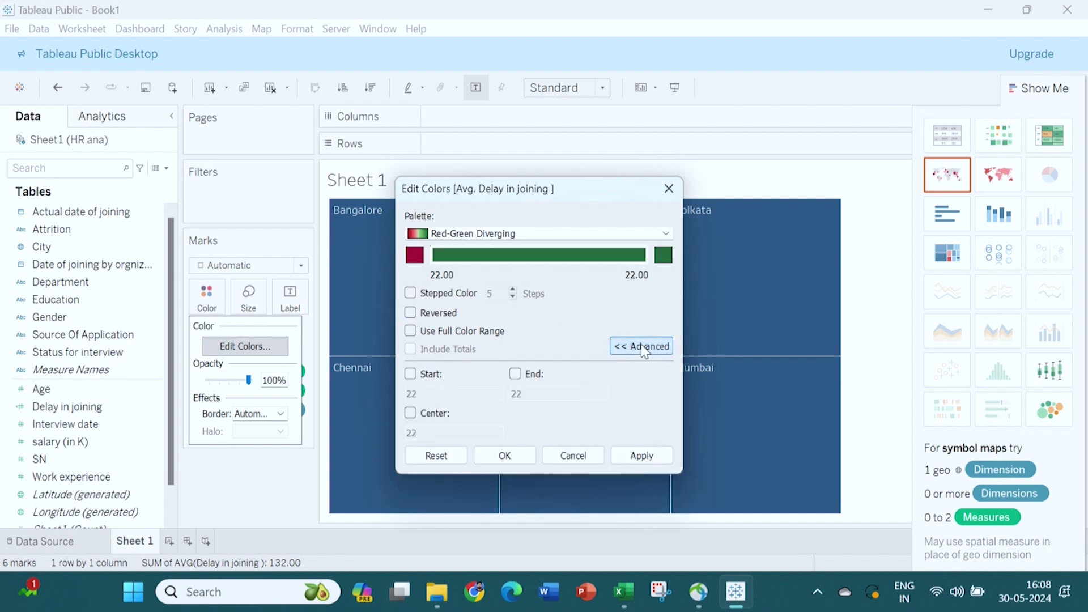
left_click(410, 413)
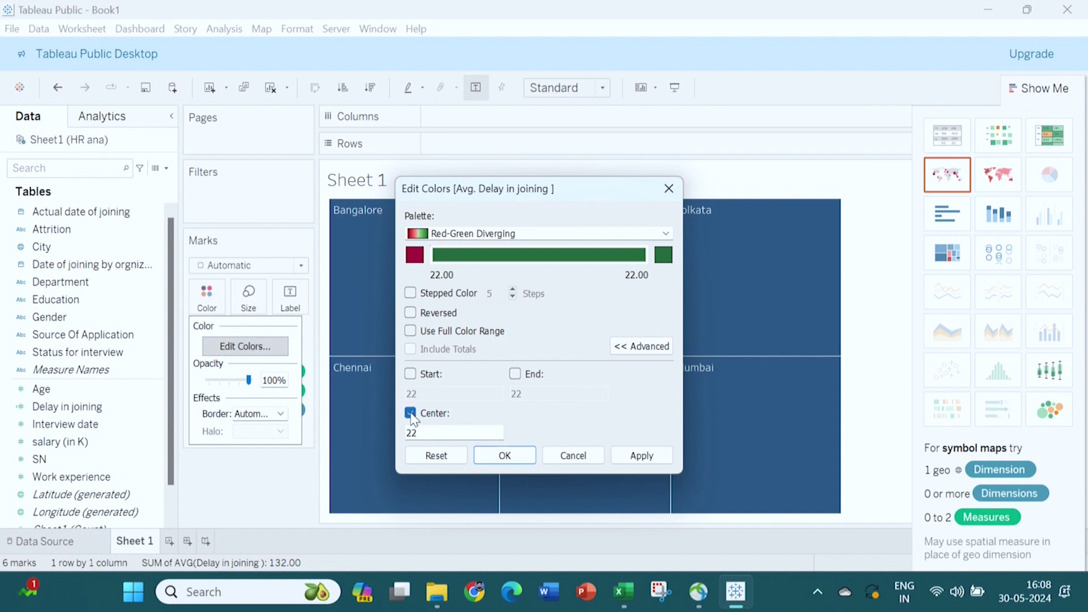
left_click(434, 436)
key("BackSpace")
key("BackSpace")
type("16")
left_click(516, 461)
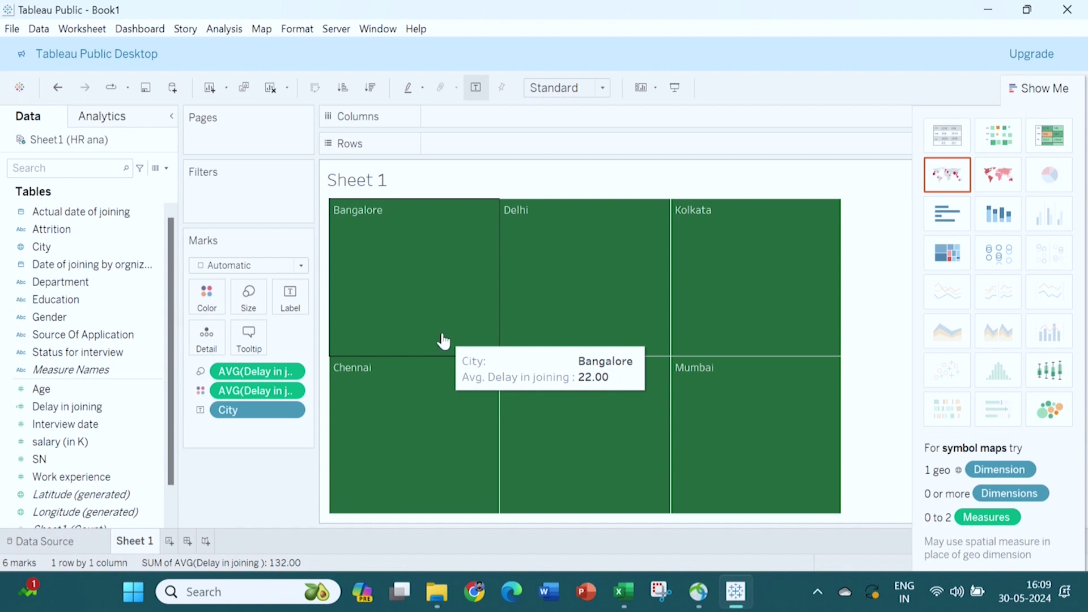
Place Department on rows and remove the extra Department field from columns
left_click(59, 283)
left_click_drag(59, 284, 481, 143)
left_click_drag(481, 143, 458, 113)
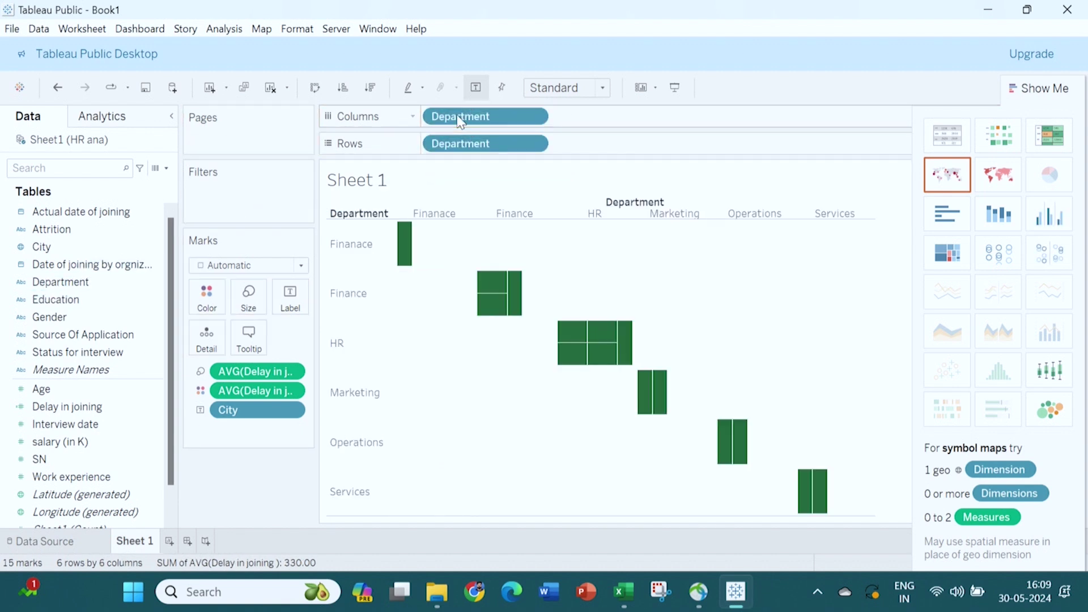
left_click(534, 117)
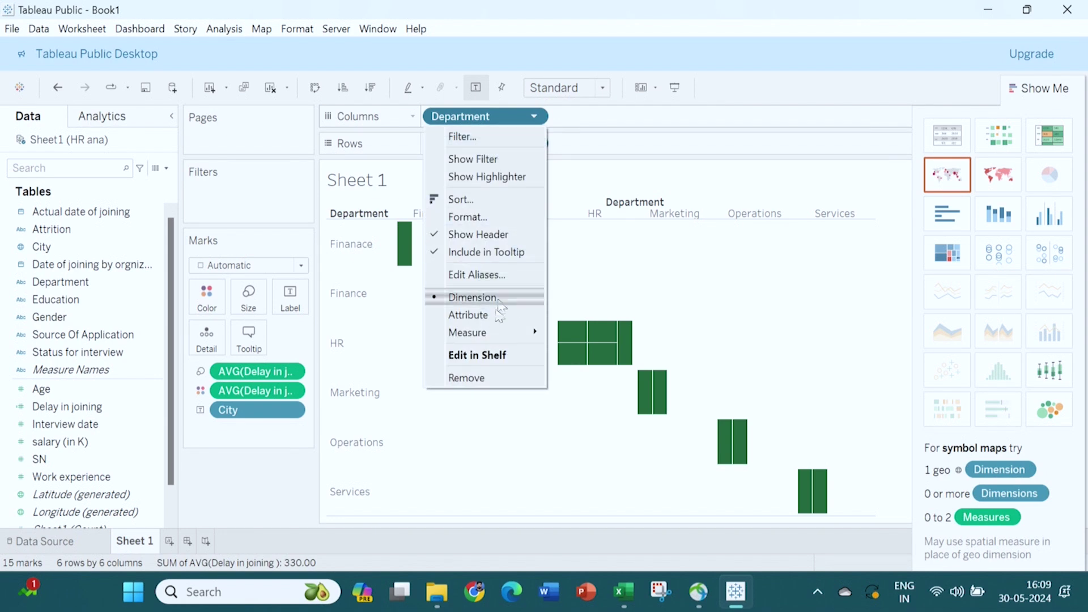
left_click(485, 375)
Remove both average Delay in joining fields and City from the marks, leaving only Department in the view
left_click(291, 373)
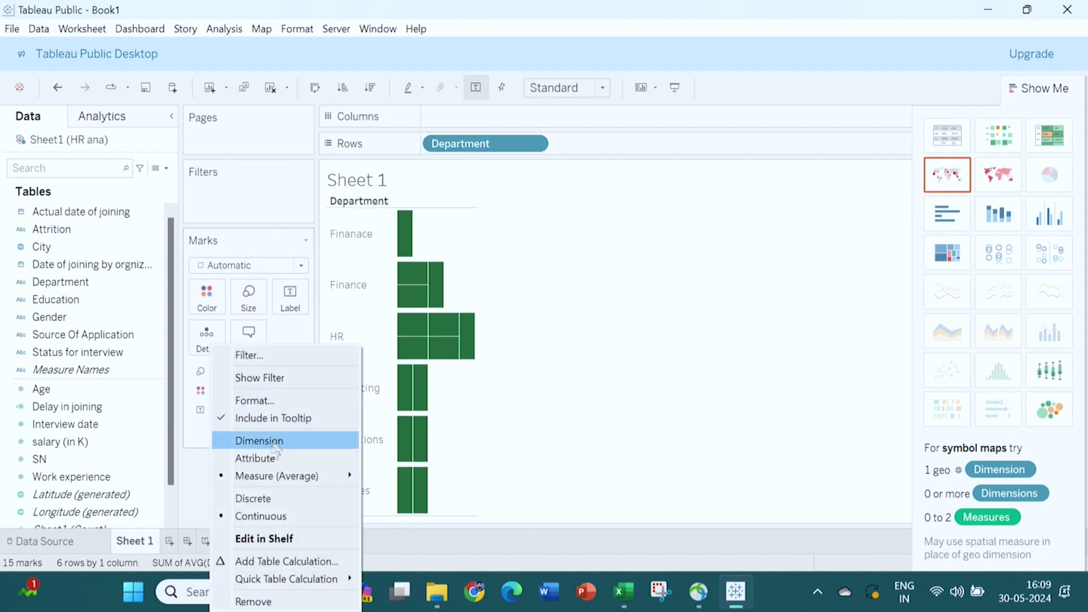
left_click(253, 601)
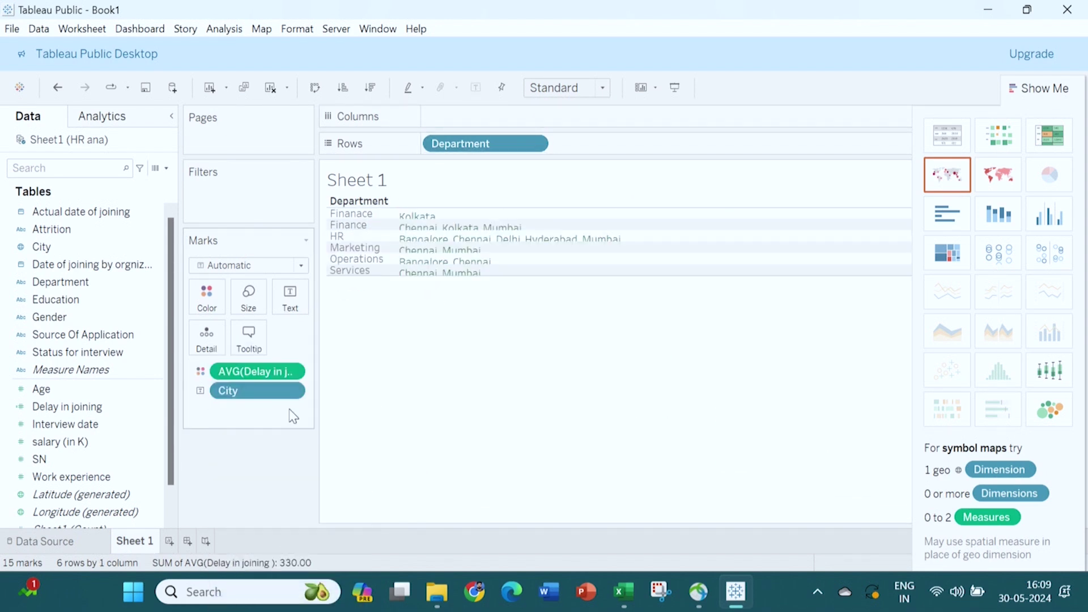
left_click(292, 372)
left_click(272, 601)
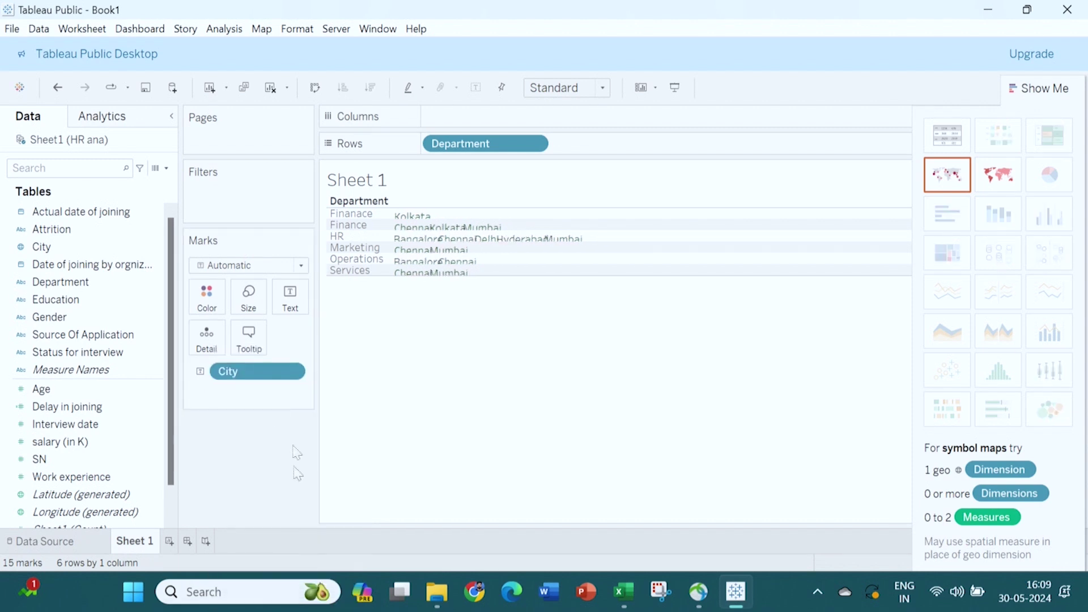
left_click(292, 372)
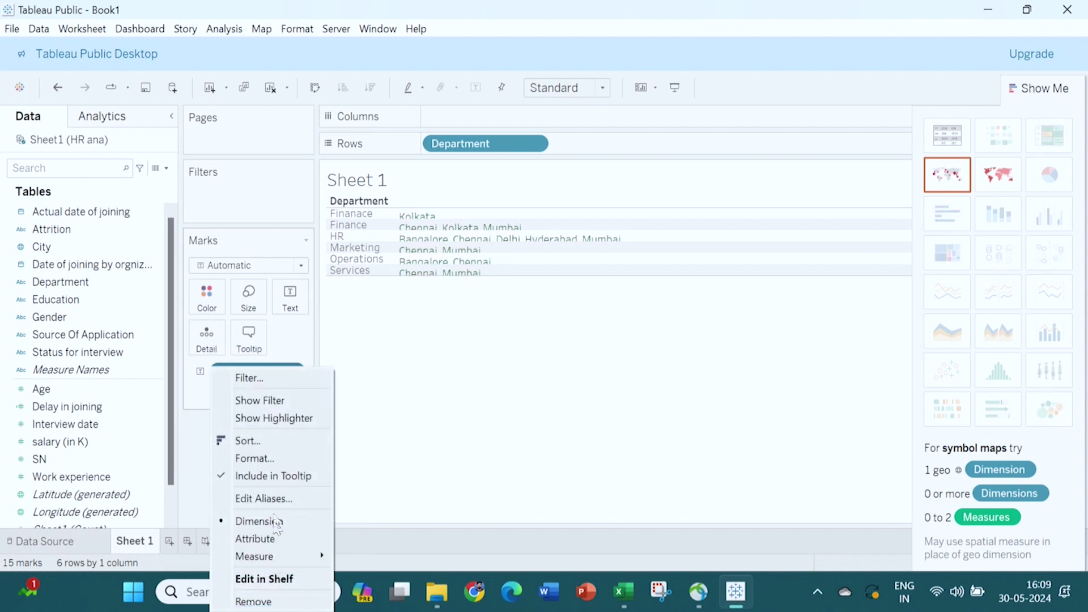
left_click(273, 599)
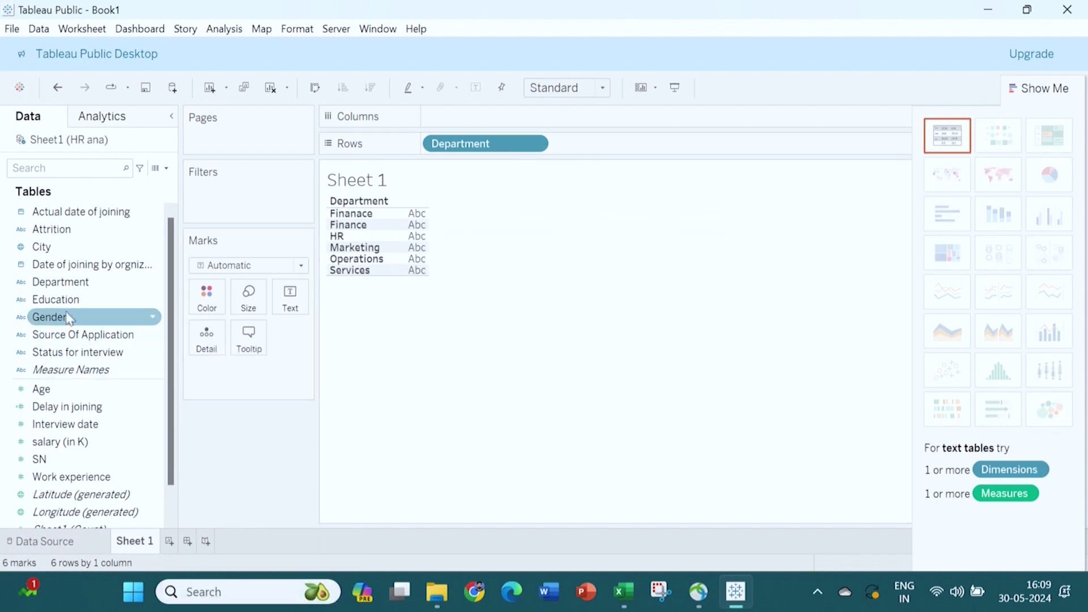
Add Delay in joining to columns, aggregate it as an average, and show it by Department as a treemap
left_click(68, 286)
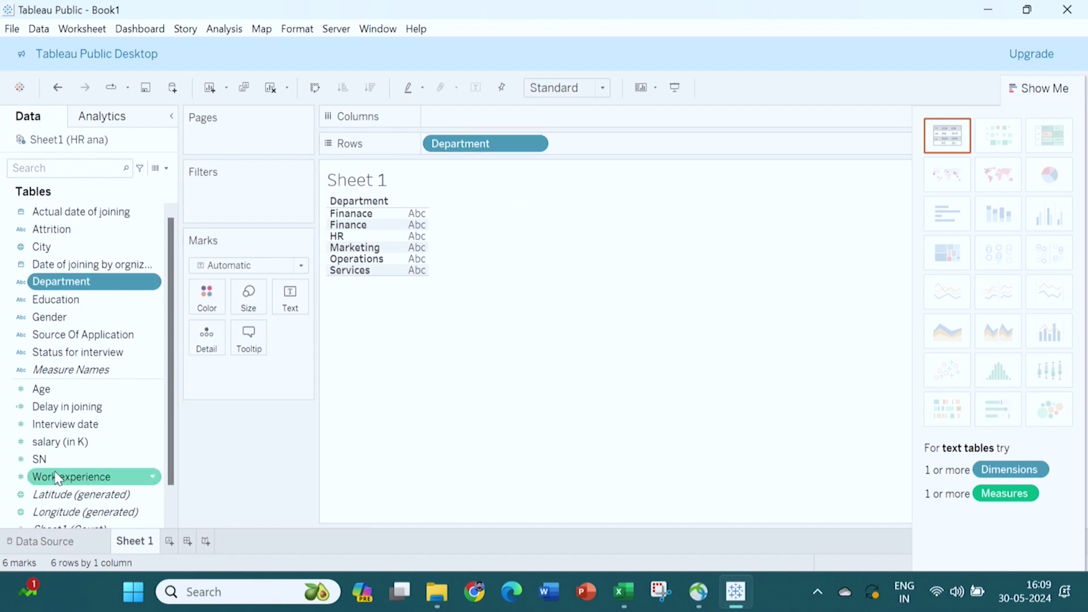
left_click_drag(55, 417, 456, 116)
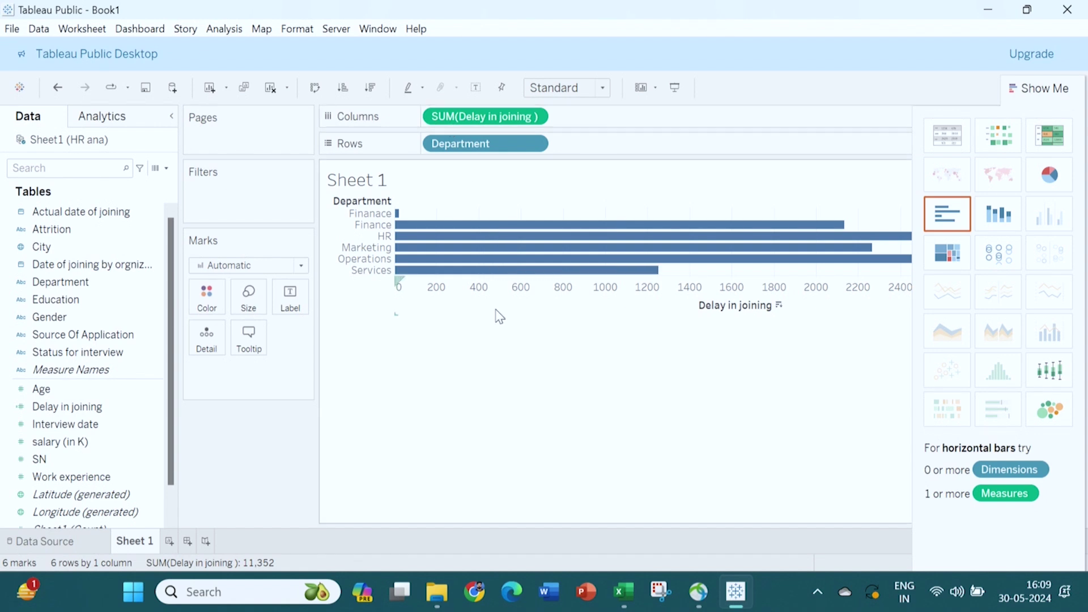
left_click(540, 118)
mouse_move(554, 279)
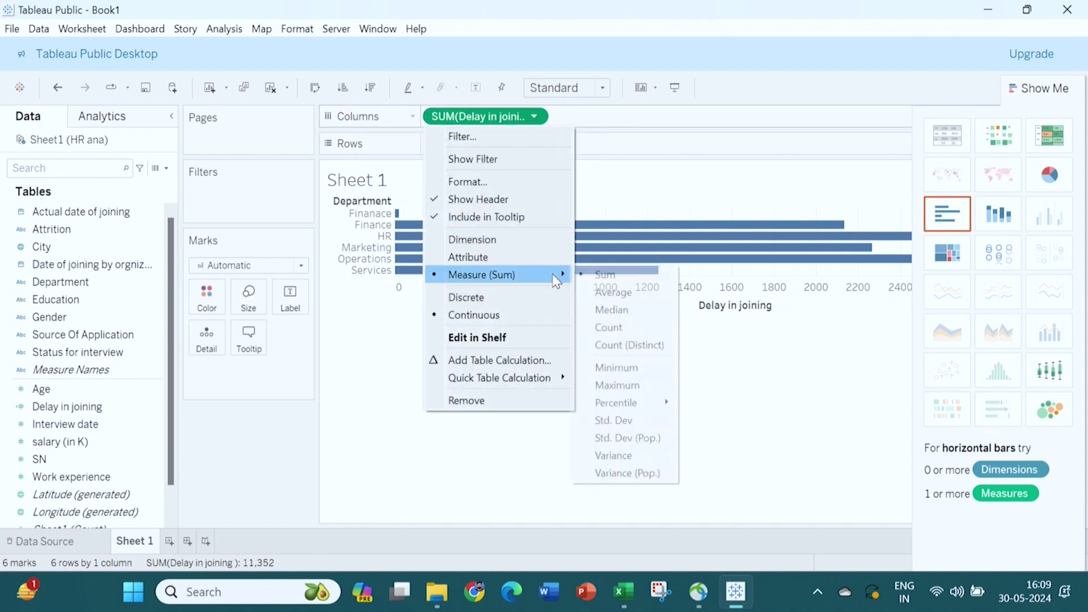
left_click(622, 293)
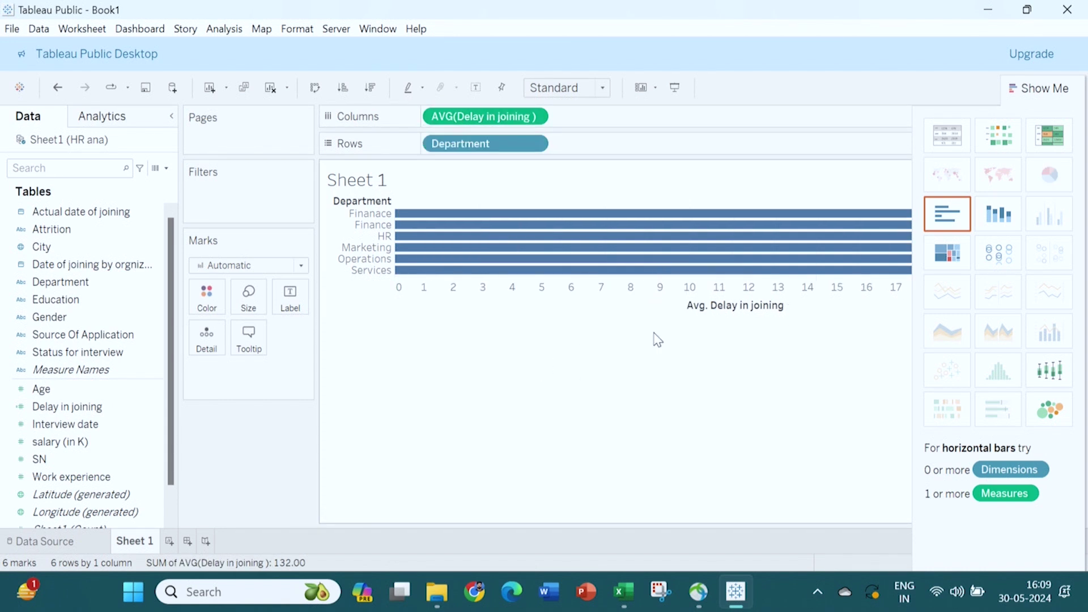
left_click(961, 257)
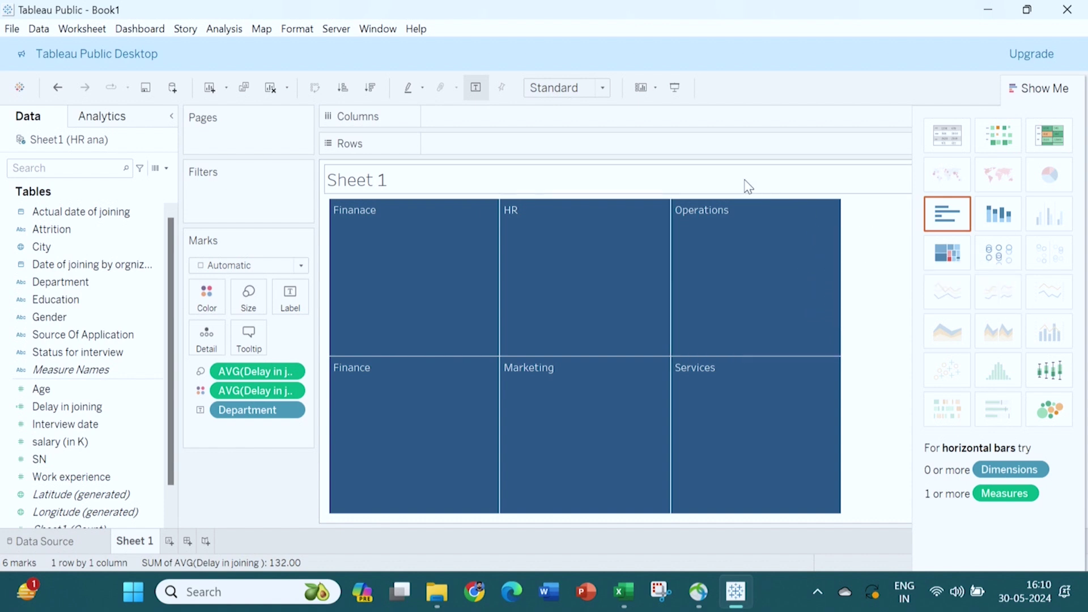
Start a new calculated field and look up the description of SQUARE among the Number functions
left_click(71, 317)
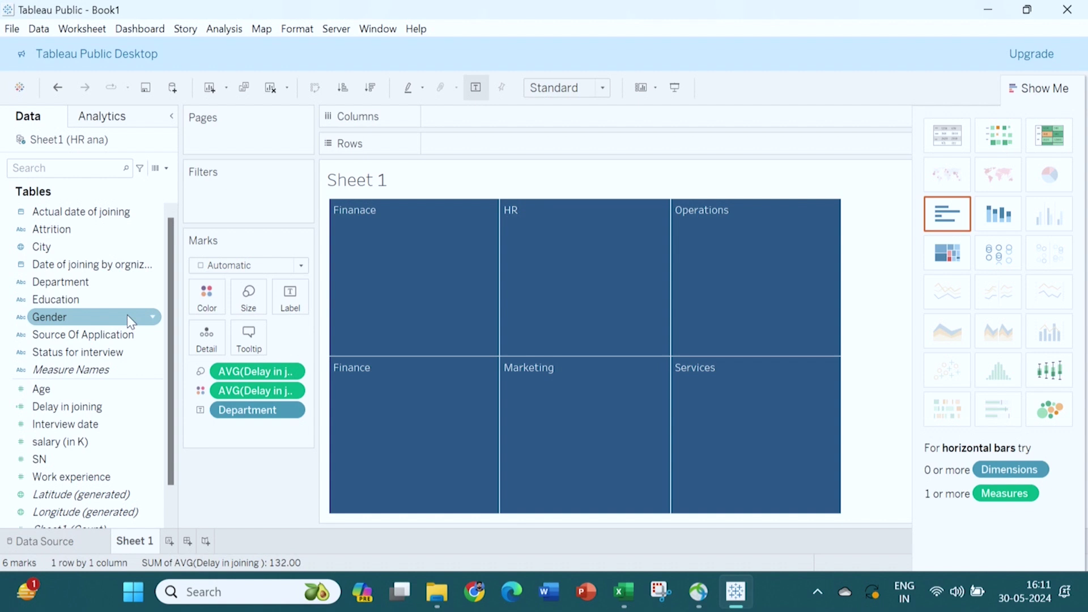
left_click(166, 169)
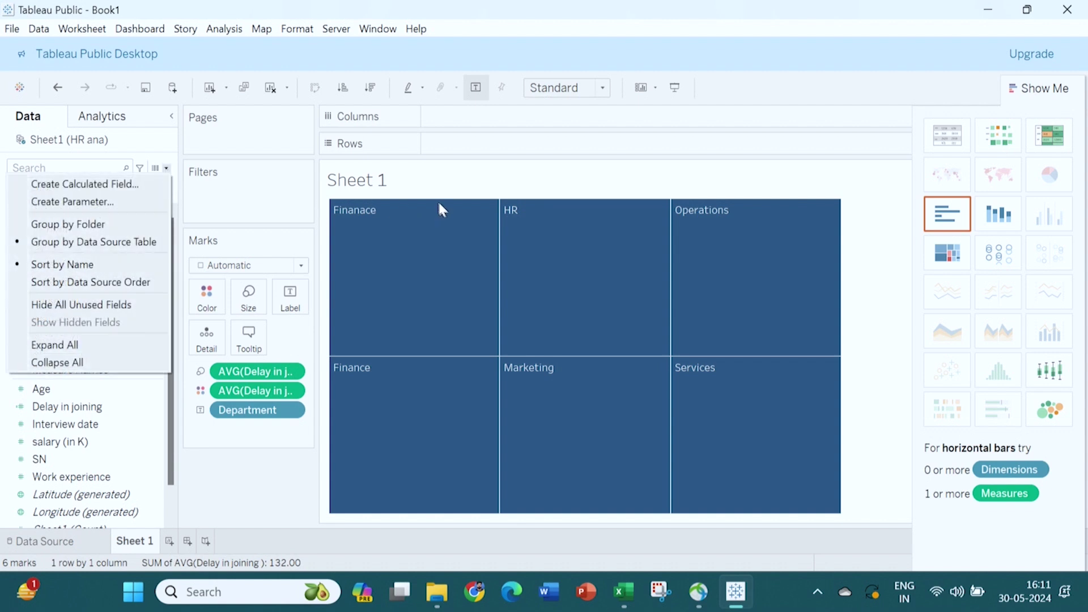
left_click(144, 184)
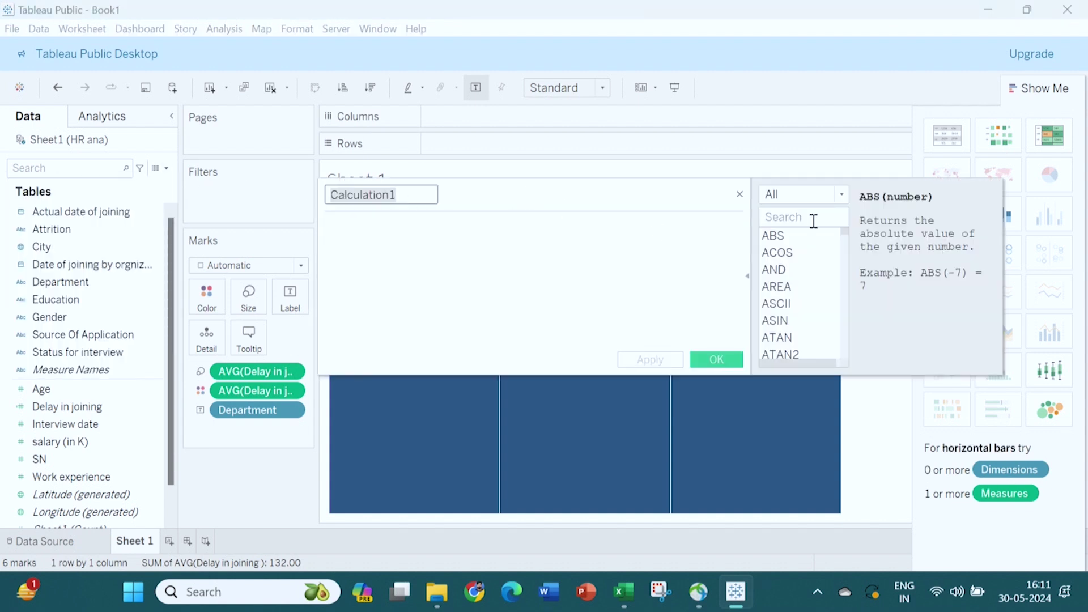
left_click(842, 196)
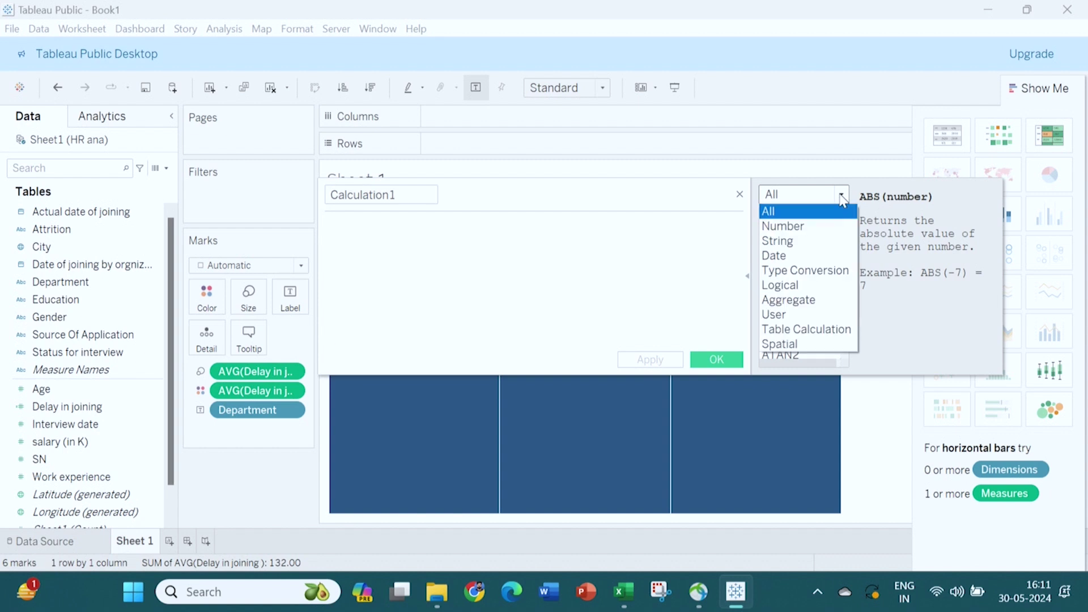
left_click(826, 227)
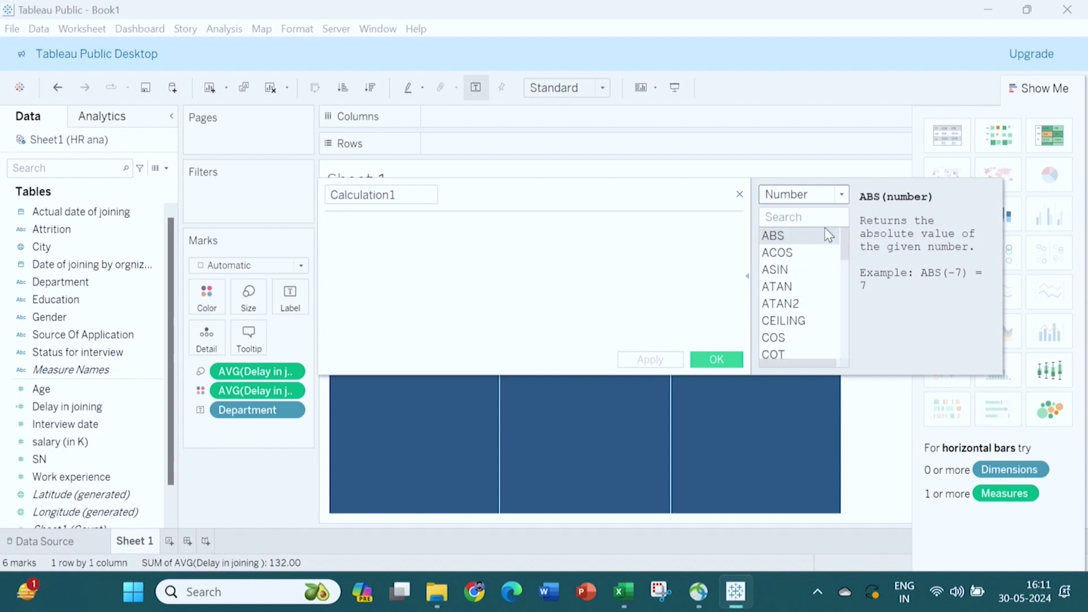
left_click_drag(844, 249, 843, 347)
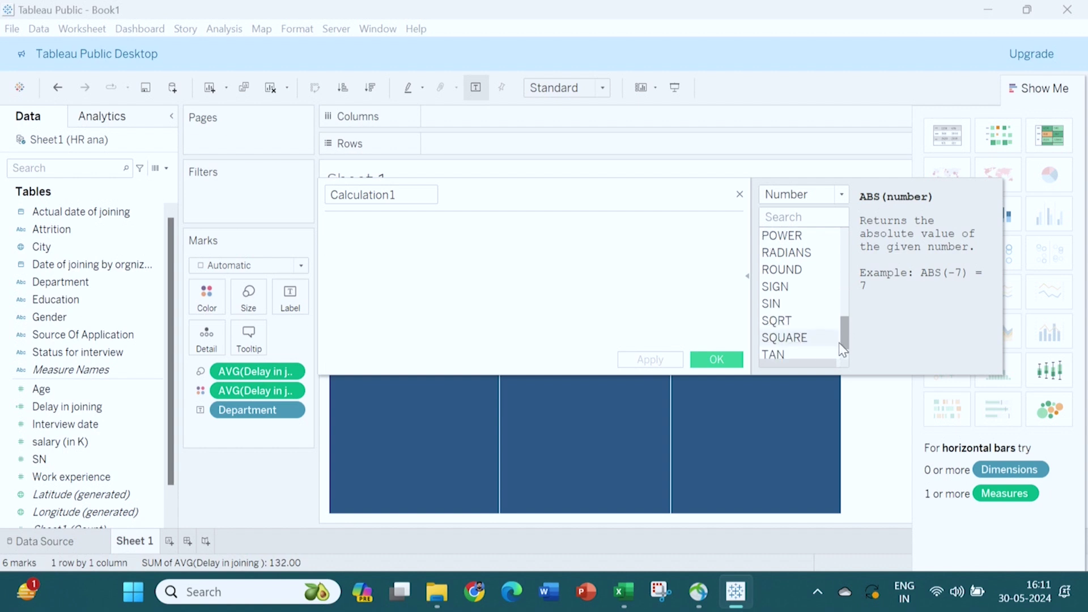
left_click(789, 339)
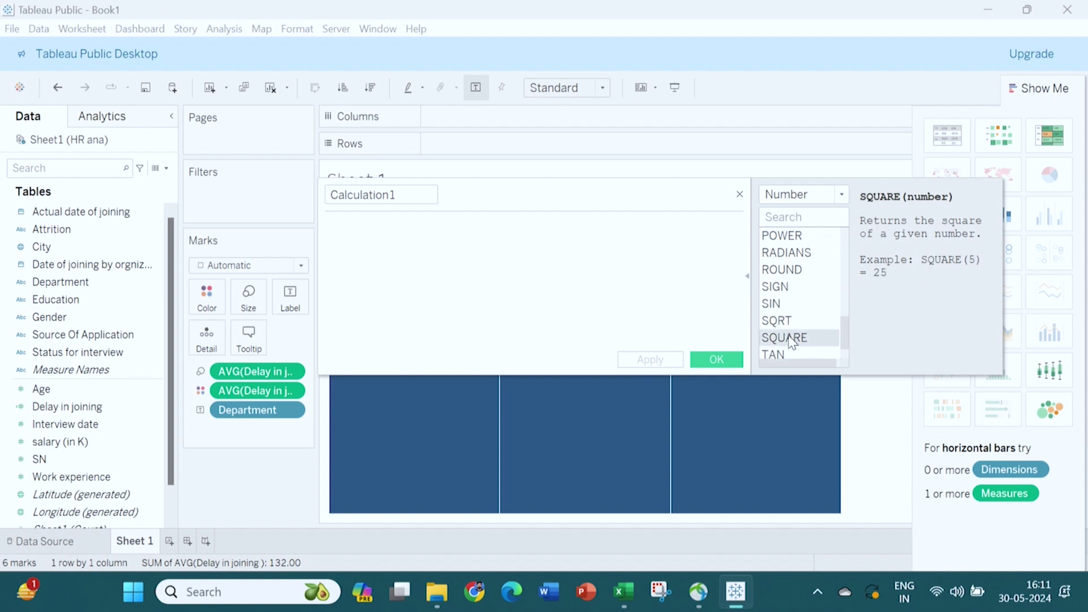